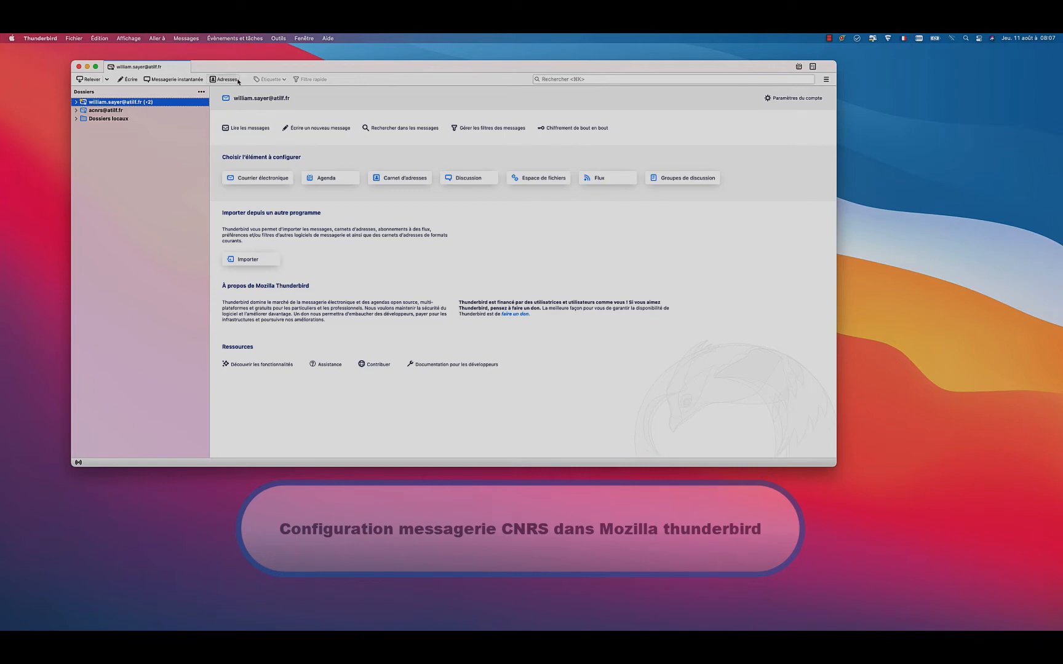
drag(238, 70, 208, 71)
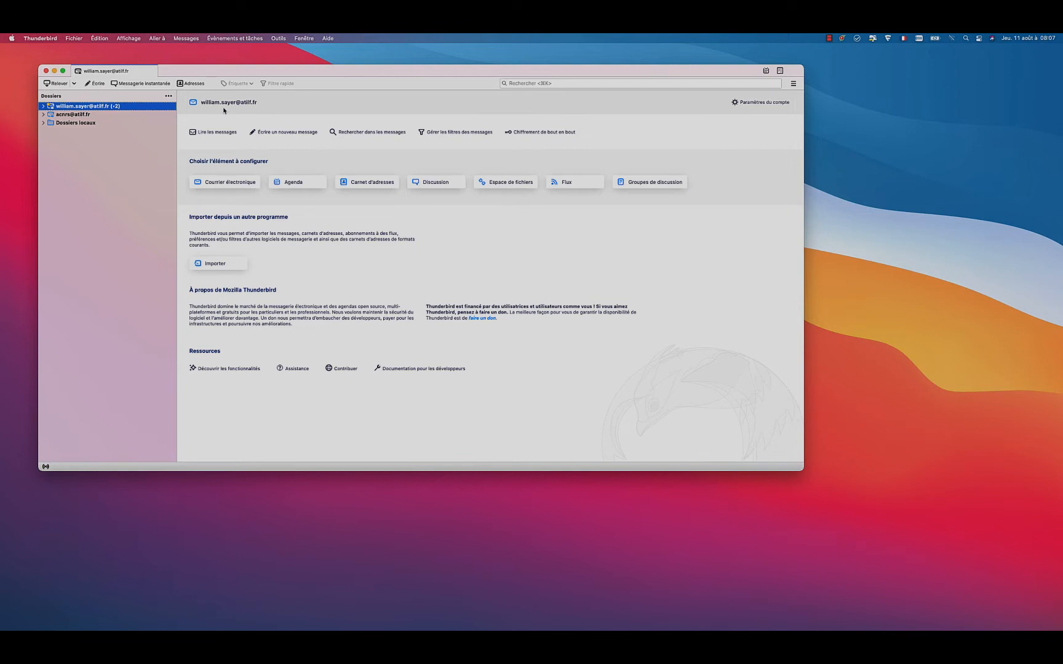
drag(212, 75, 247, 74)
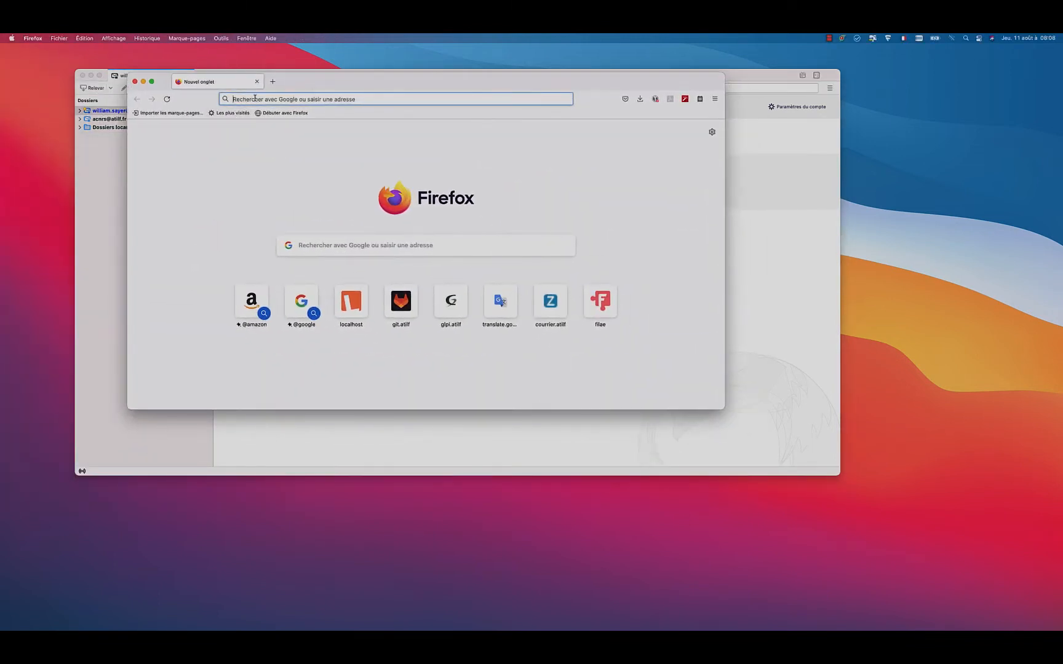
Step: Search Google for thunderbird in Firefox and open the official Thunderbird website from the results
text(thun)
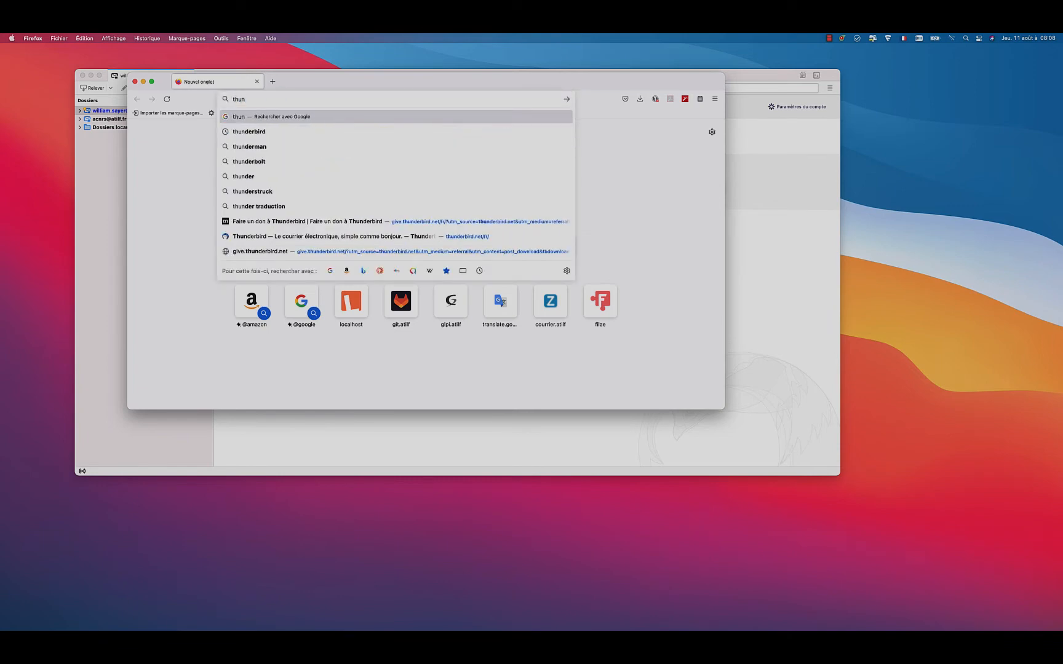
click(257, 132)
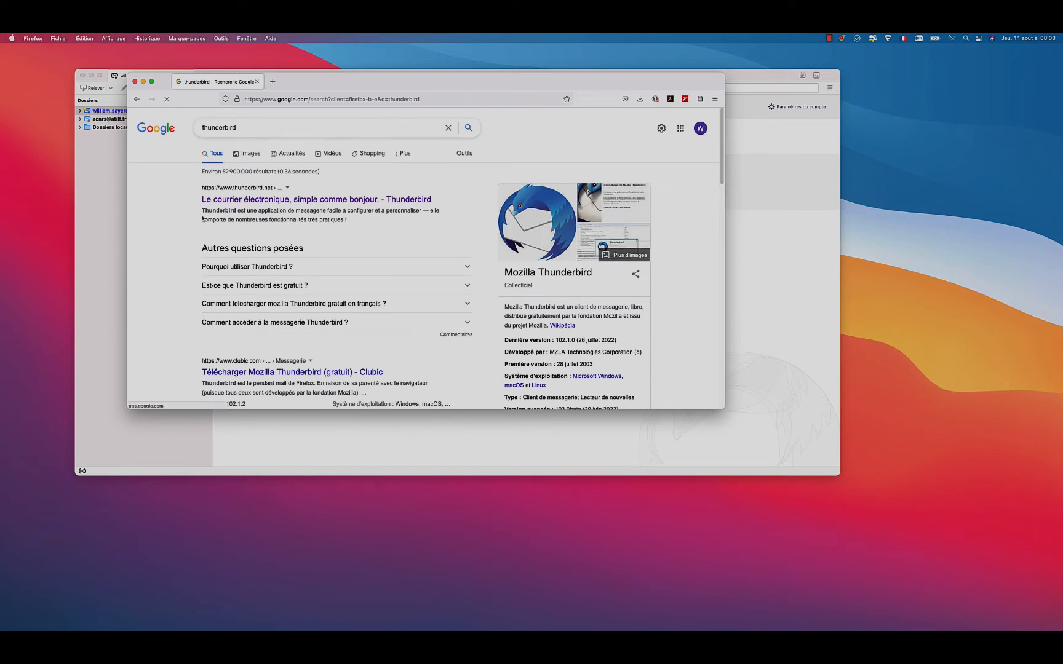
click(252, 202)
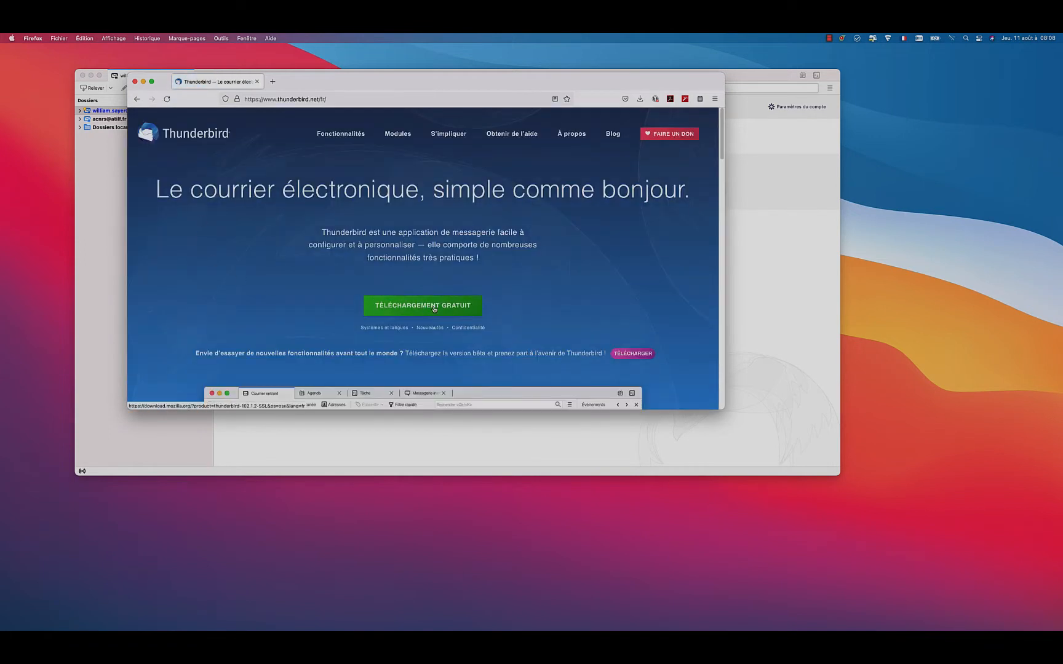
Step: Download the free Thunderbird 102.1.2.dmg installer, saving the file to disk
click(434, 309)
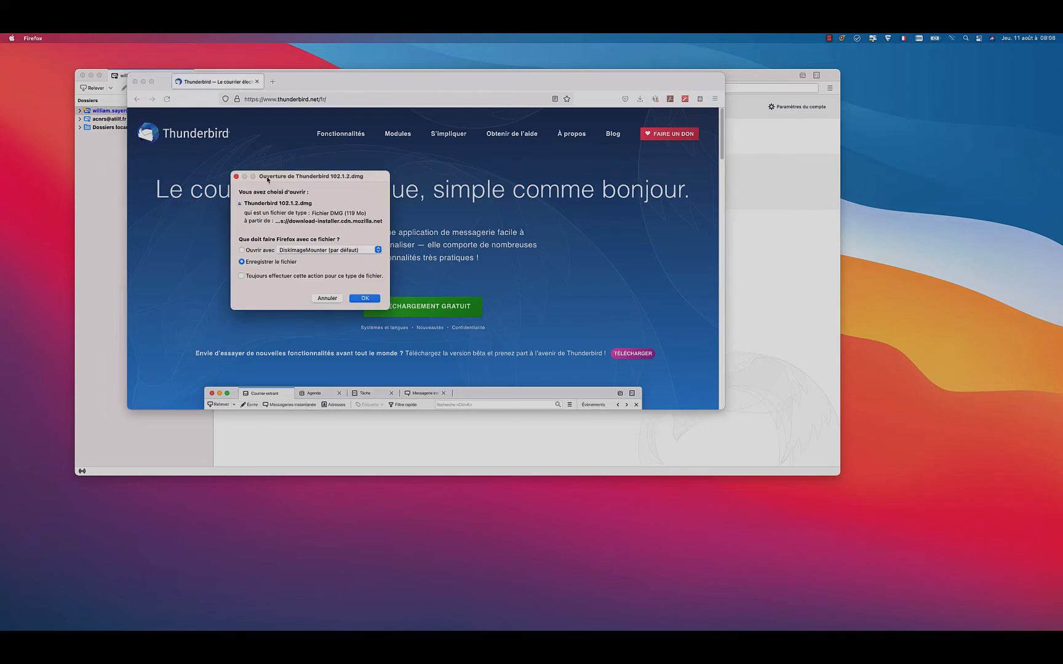
drag(268, 177, 199, 144)
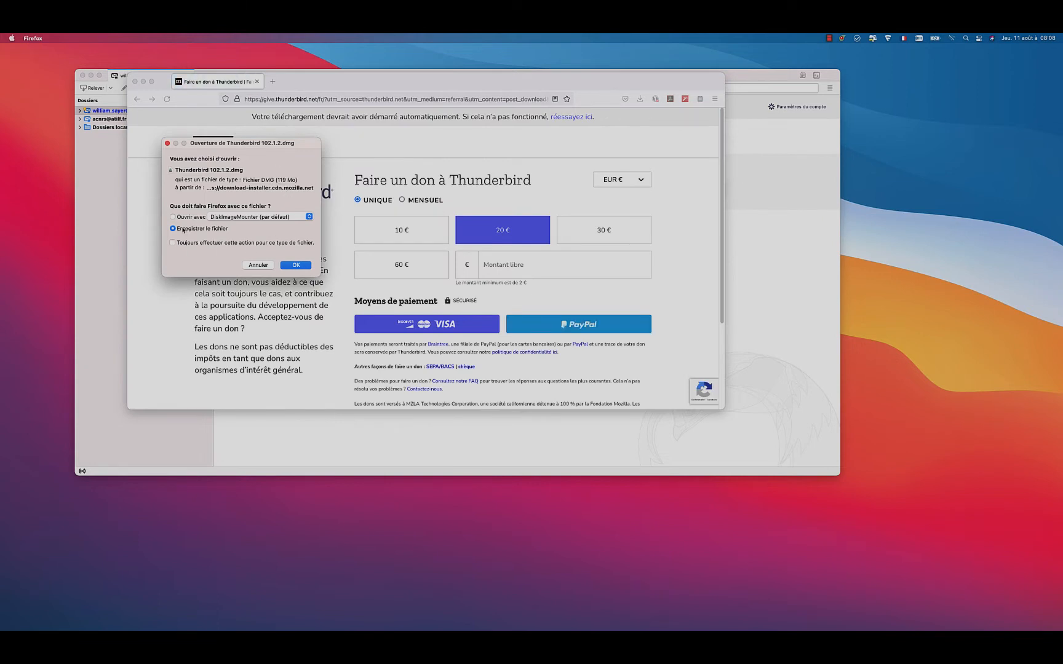
click(295, 265)
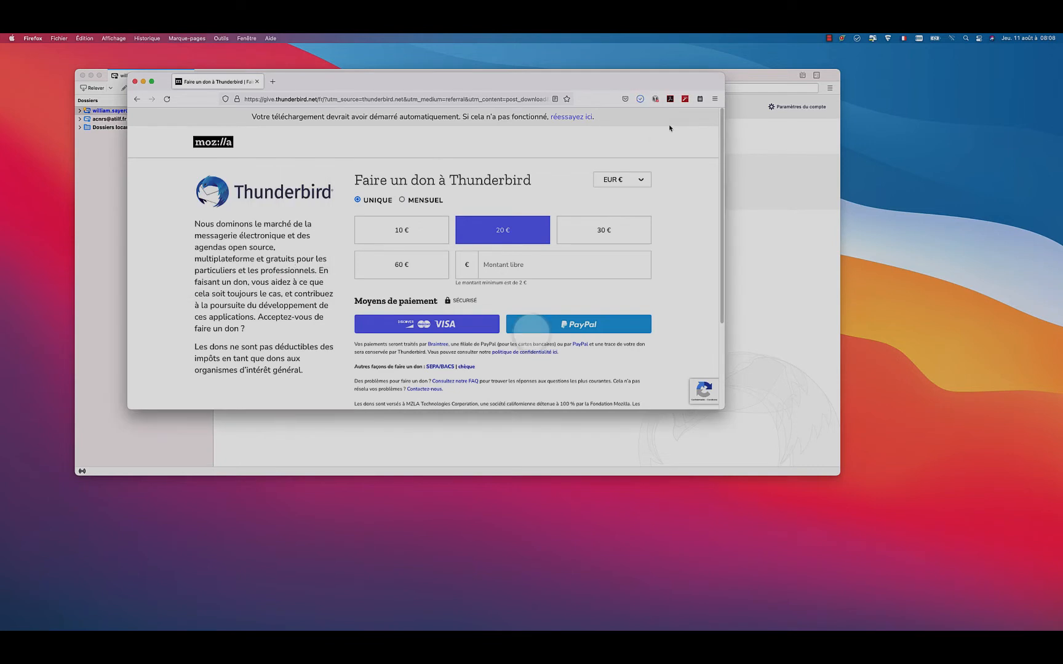
Step: Open the downloaded Thunderbird 102.1.2.dmg disk image and select the Thunderbird application in it
click(641, 100)
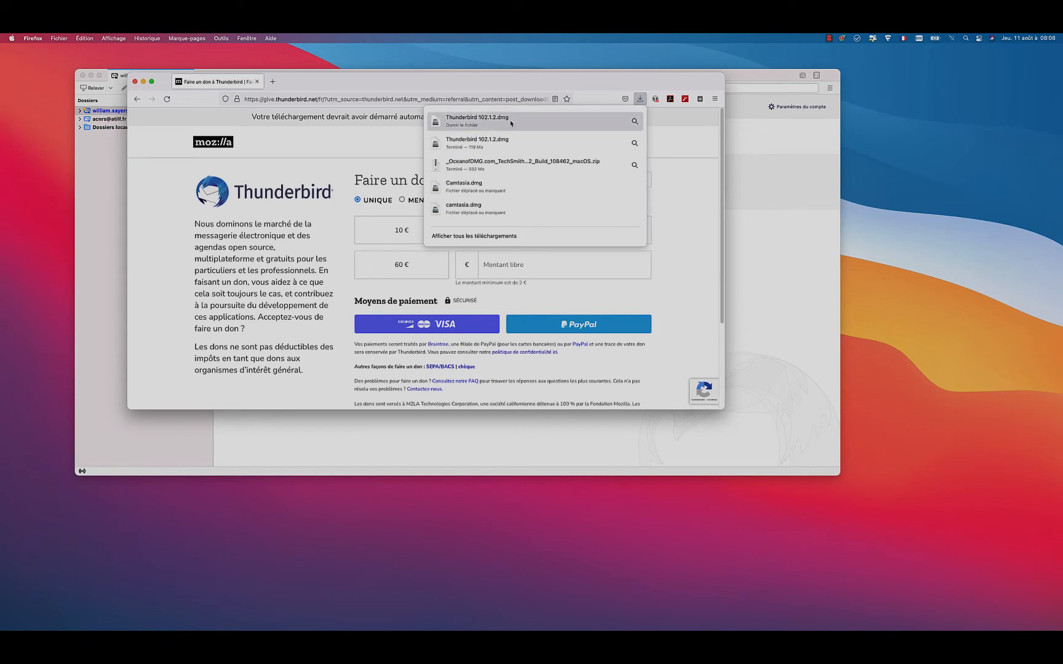
click(478, 126)
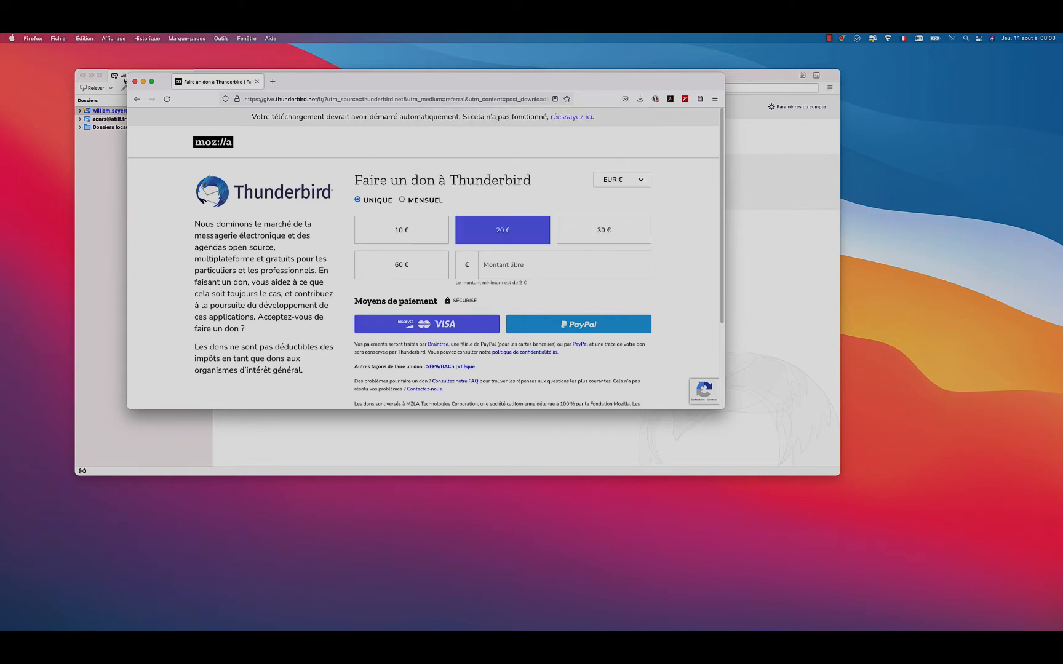
drag(345, 82, 484, 133)
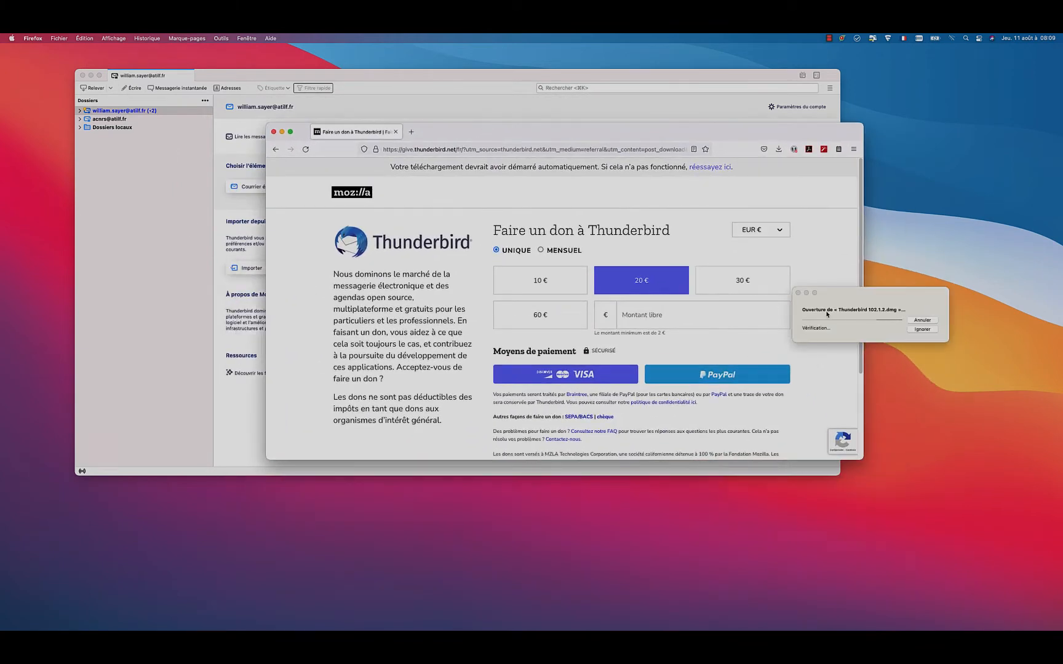
drag(836, 293, 138, 191)
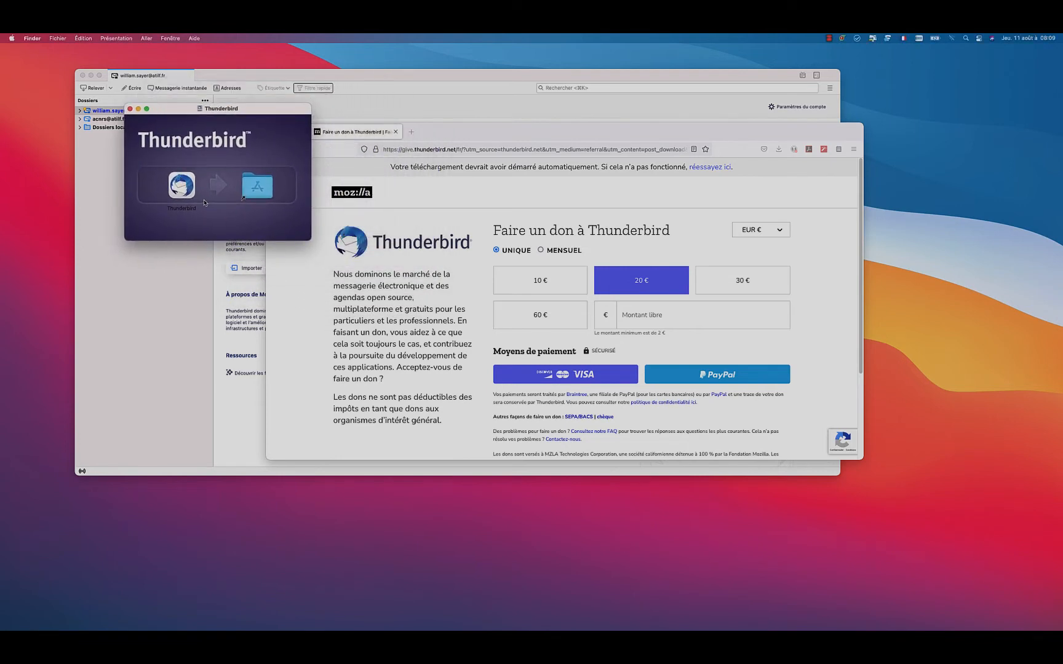
mouse_move(185, 188)
mouse_down()
mouse_move(203, 178)
mouse_move(261, 184)
mouse_move(184, 184)
mouse_move(267, 183)
mouse_move(162, 173)
mouse_move(206, 176)
mouse_move(165, 229)
mouse_move(64, 278)
mouse_move(22, 431)
mouse_move(123, 222)
mouse_move(170, 193)
mouse_up()
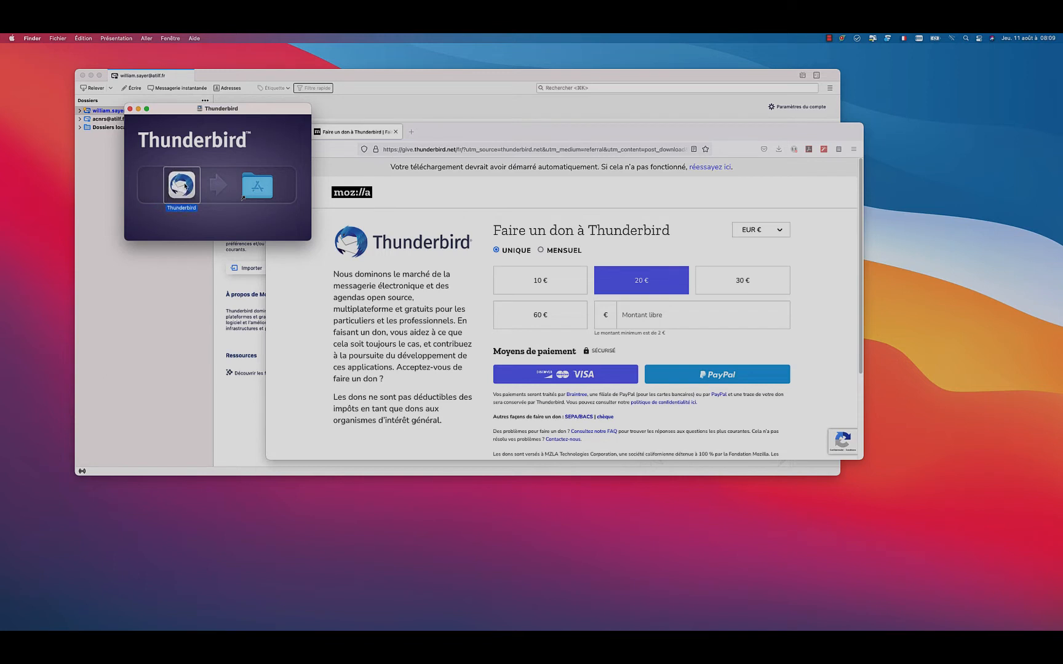
Step: Close the installer and browser windows and return to the Thunderbird mail window
click(130, 110)
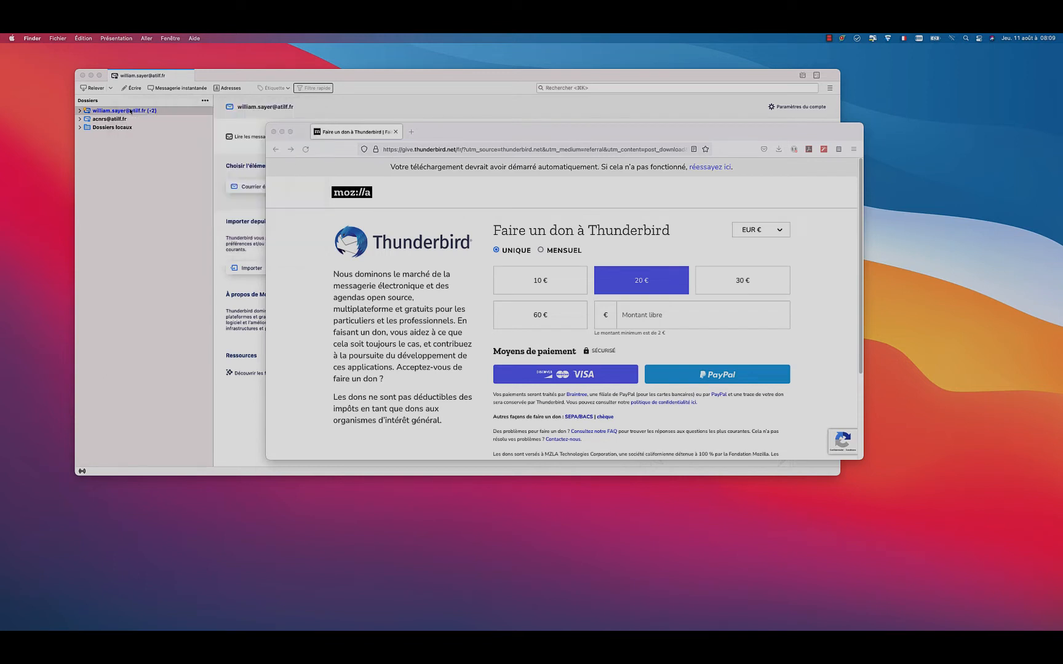
click(274, 131)
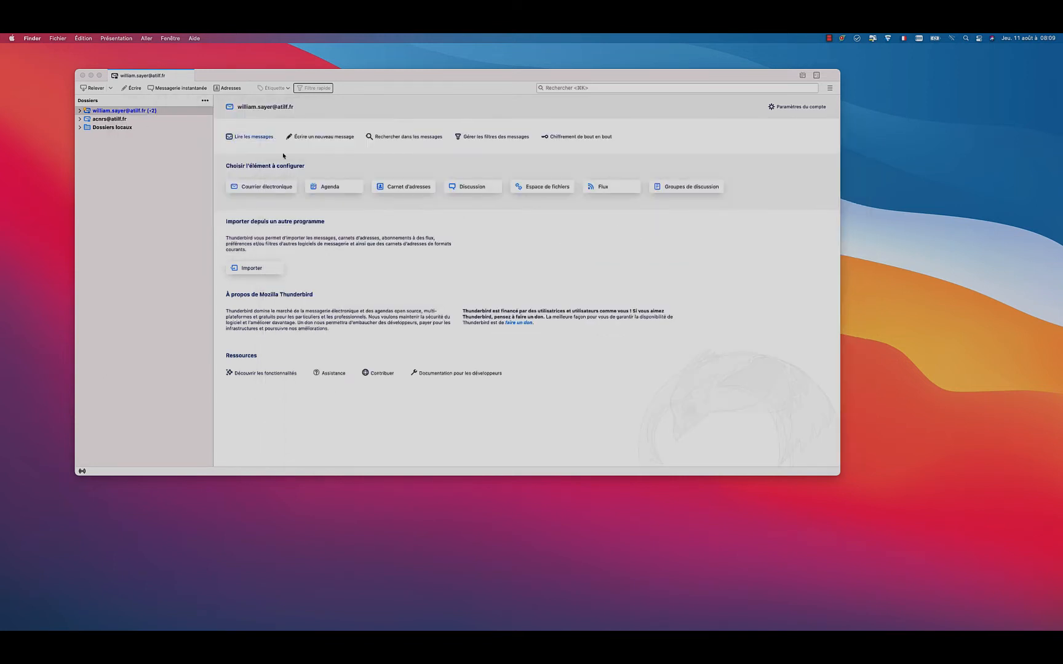
mouse_move(332, 78)
mouse_down()
mouse_move(447, 149)
mouse_move(325, 93)
mouse_up()
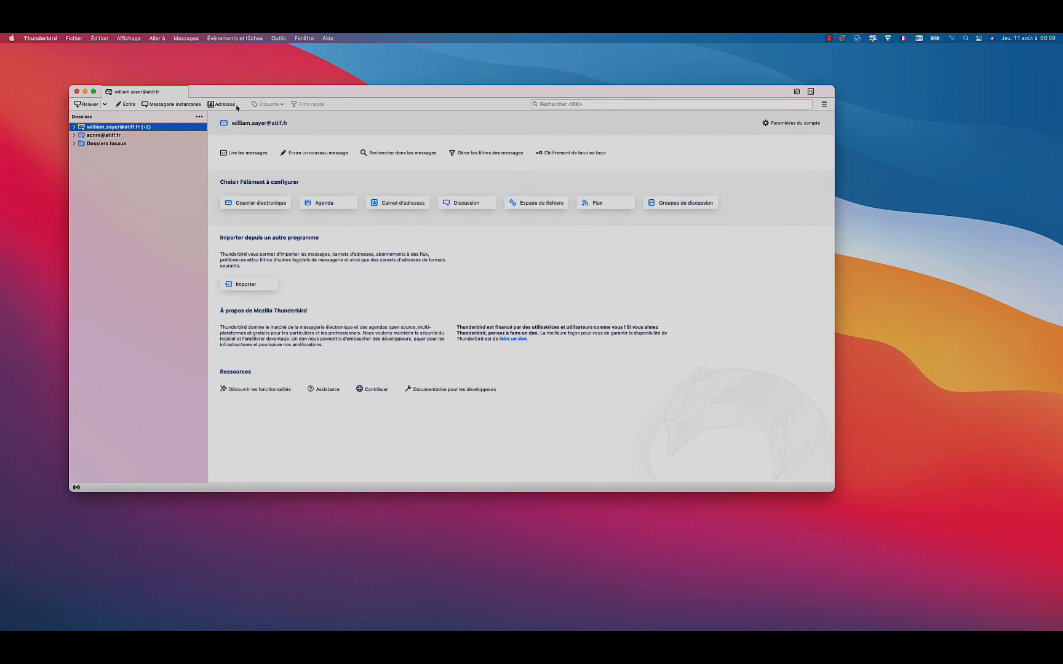
drag(222, 90, 211, 87)
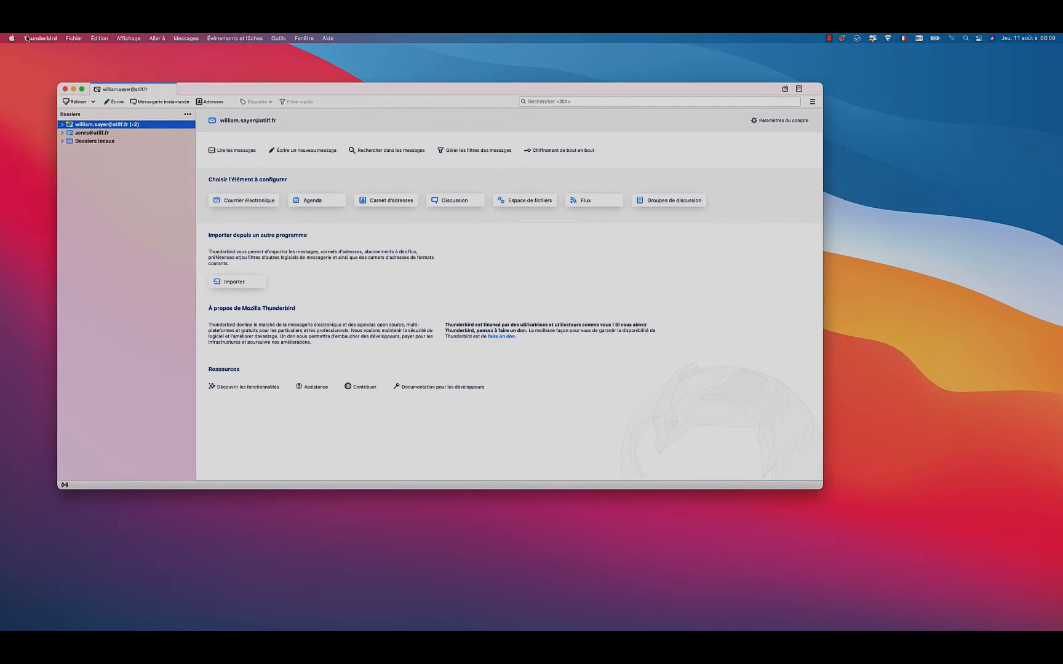
Step: Open the account settings and start adding a new mail account
click(278, 38)
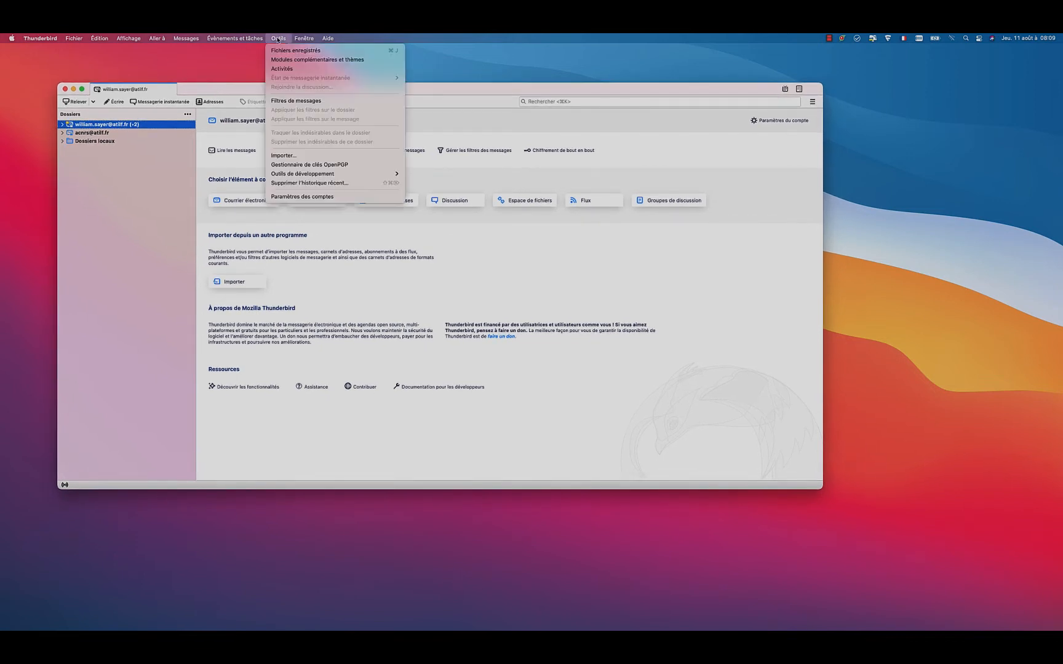
click(331, 197)
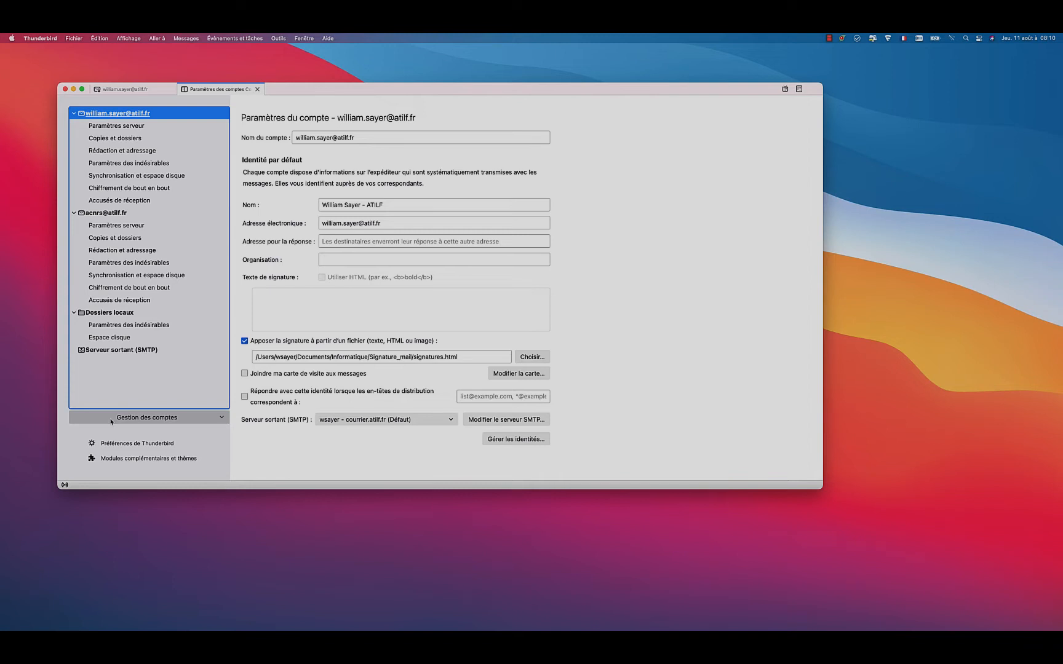
click(221, 420)
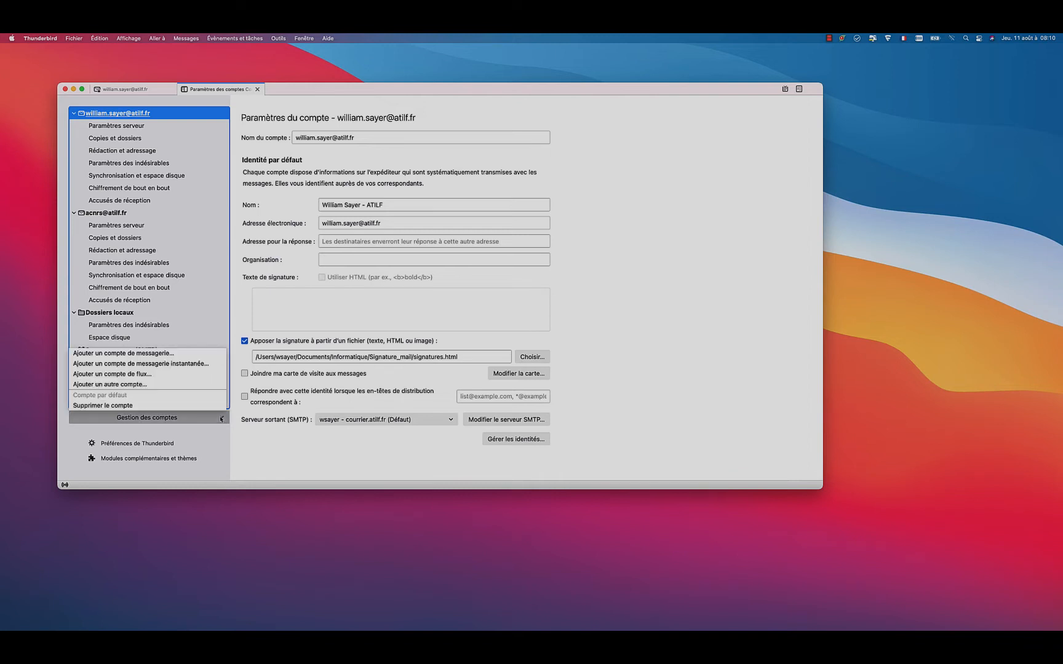
click(123, 355)
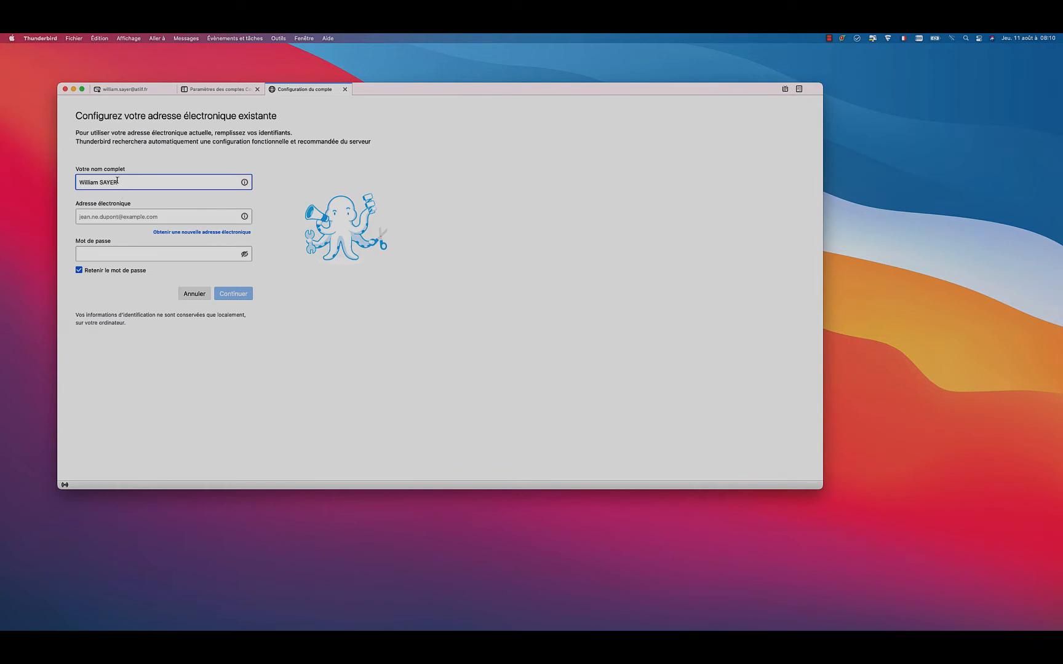
Step: Replace the full name with the CNRS e-mail address and copy that address into the e-mail address field
drag(119, 182, 49, 186)
drag(139, 183, 36, 173)
key(super+c)
click(117, 215)
key(super+v)
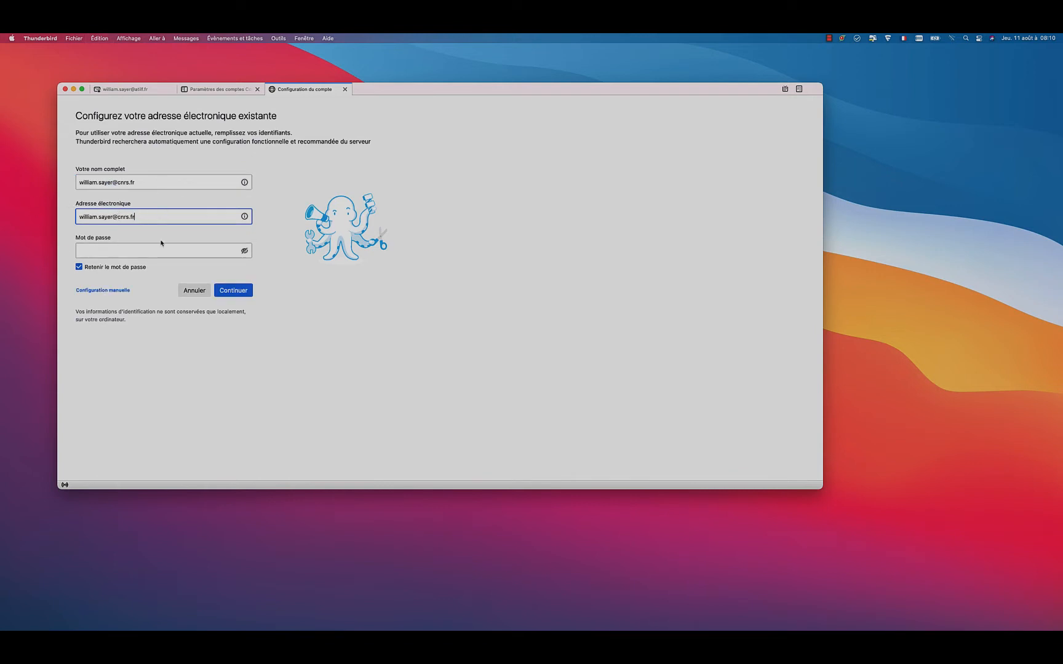
Step: Turn off remembering the password and continue to the server settings
click(78, 267)
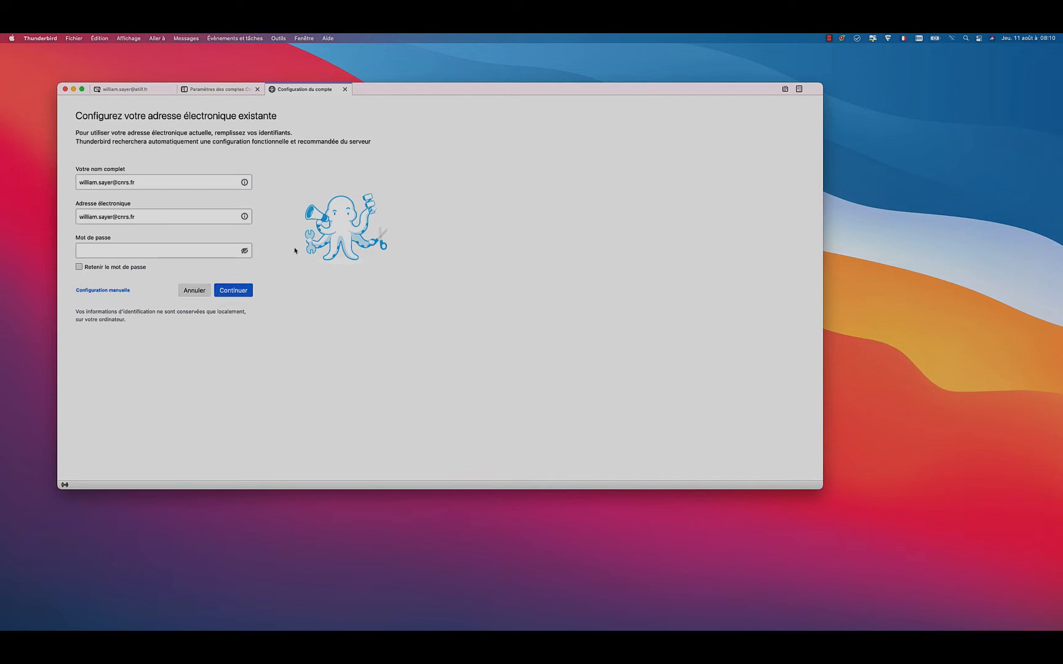
click(251, 293)
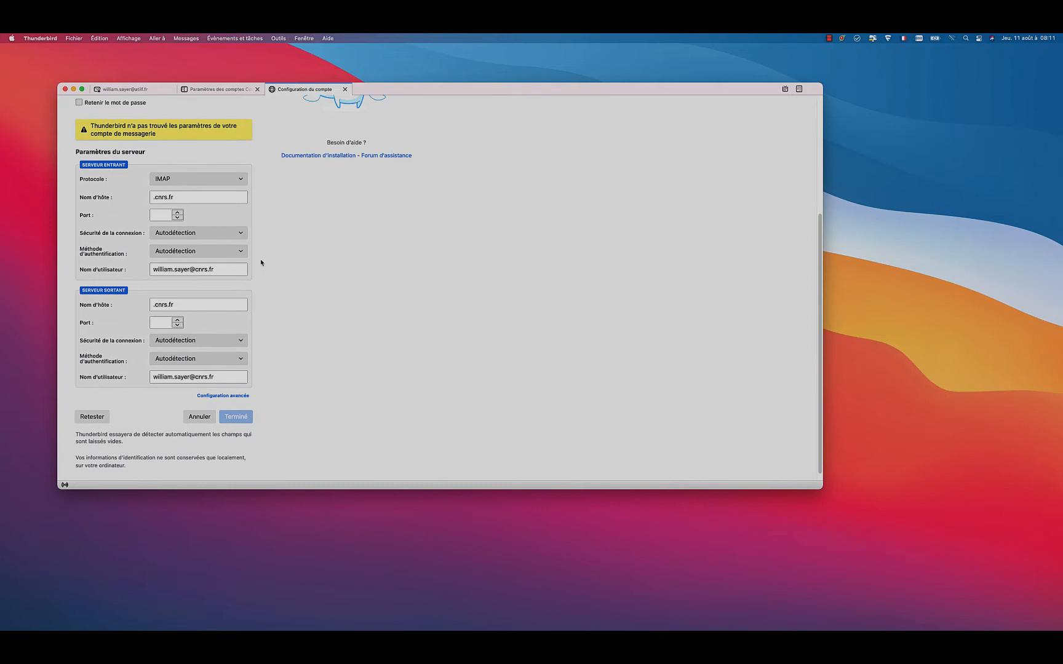
click(183, 197)
click(240, 182)
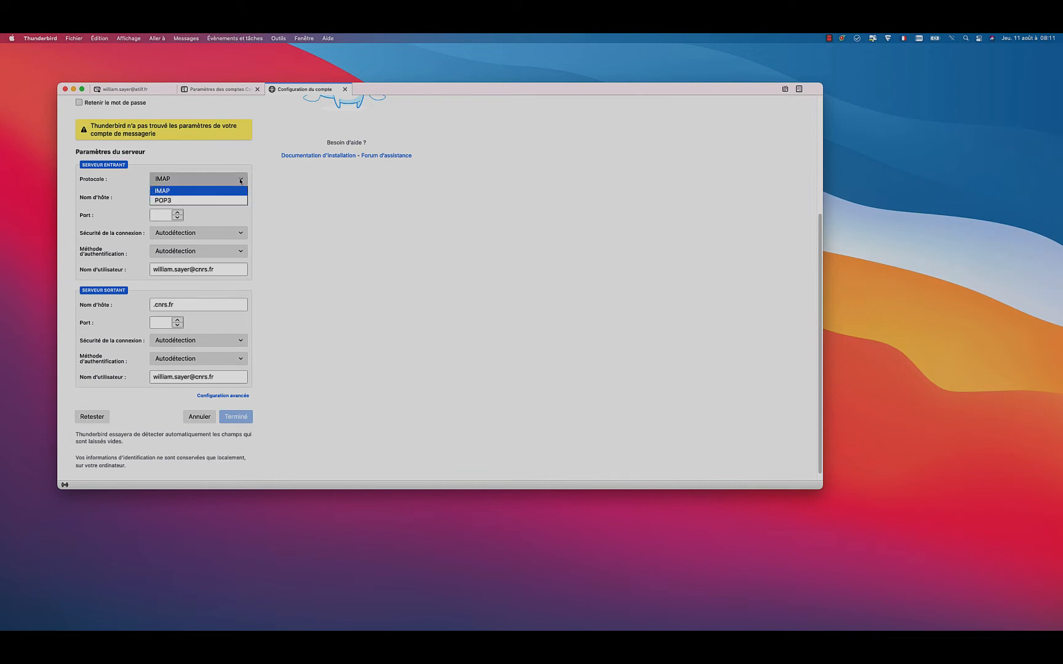
click(189, 199)
click(203, 181)
click(176, 192)
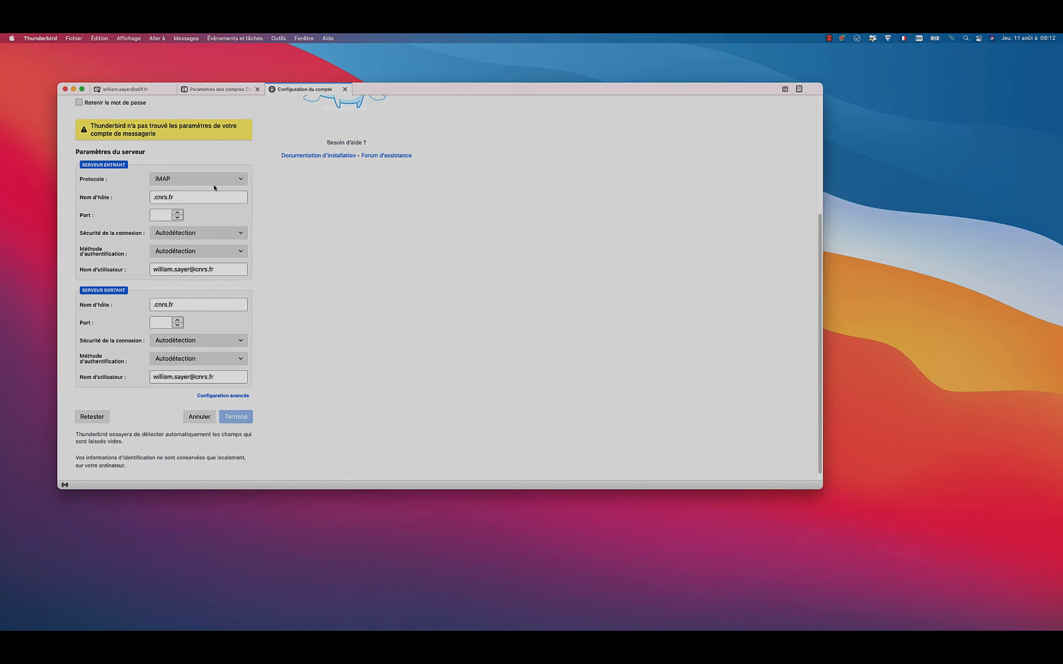
Step: Set the incoming server's host name to imap.cnrs.fr and its port to 993
click(153, 201)
text(imp)
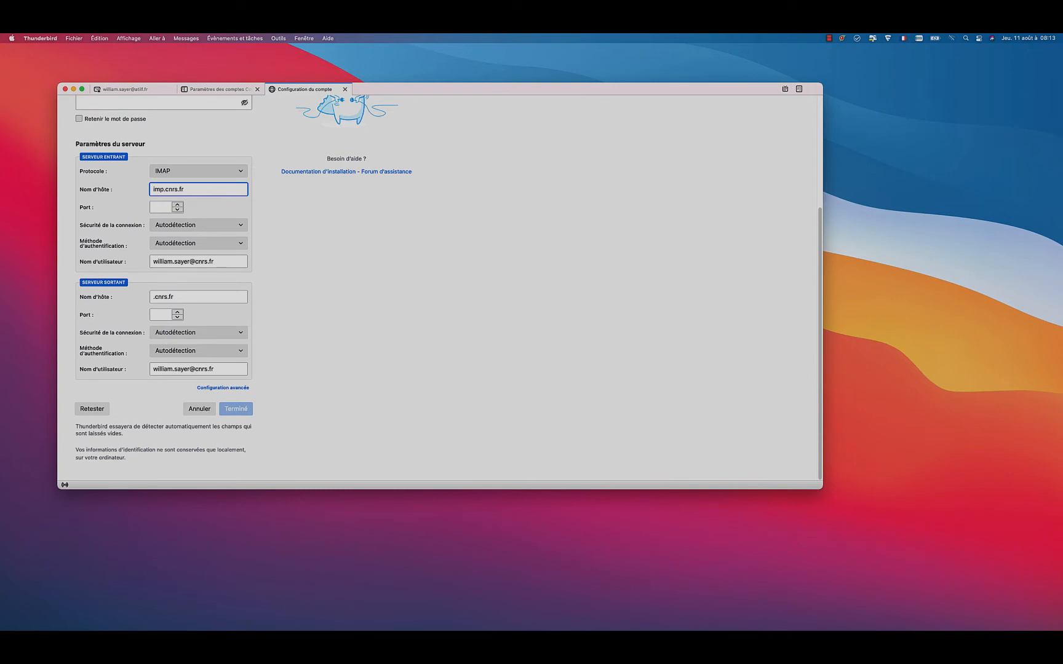
key(BackSpace)
text(ap)
click(164, 207)
text(997)
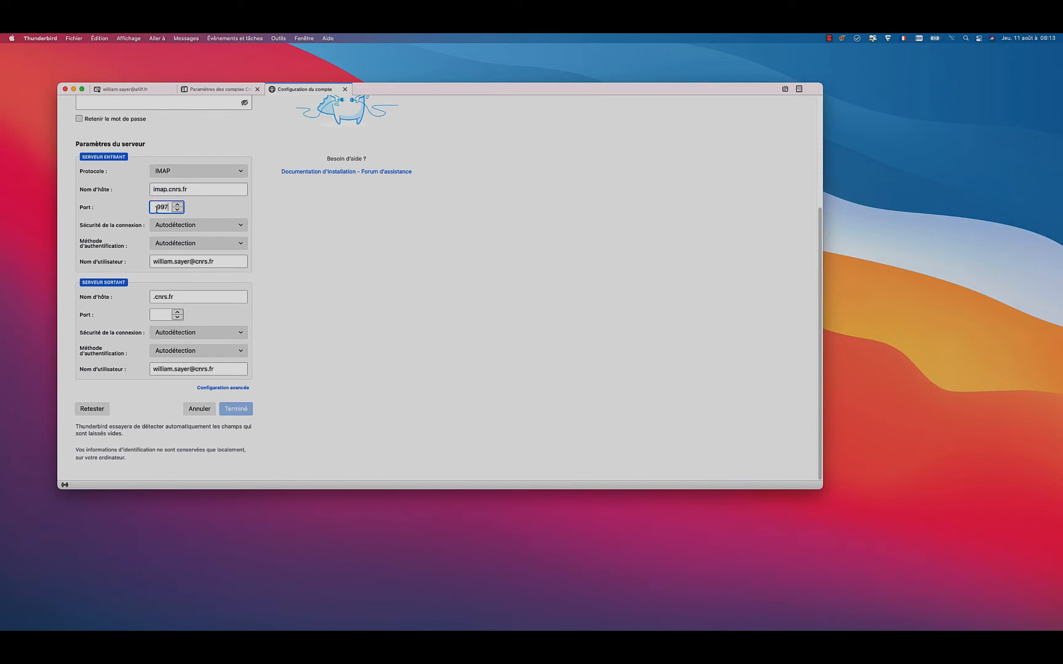
key(BackSpace)
text(3)
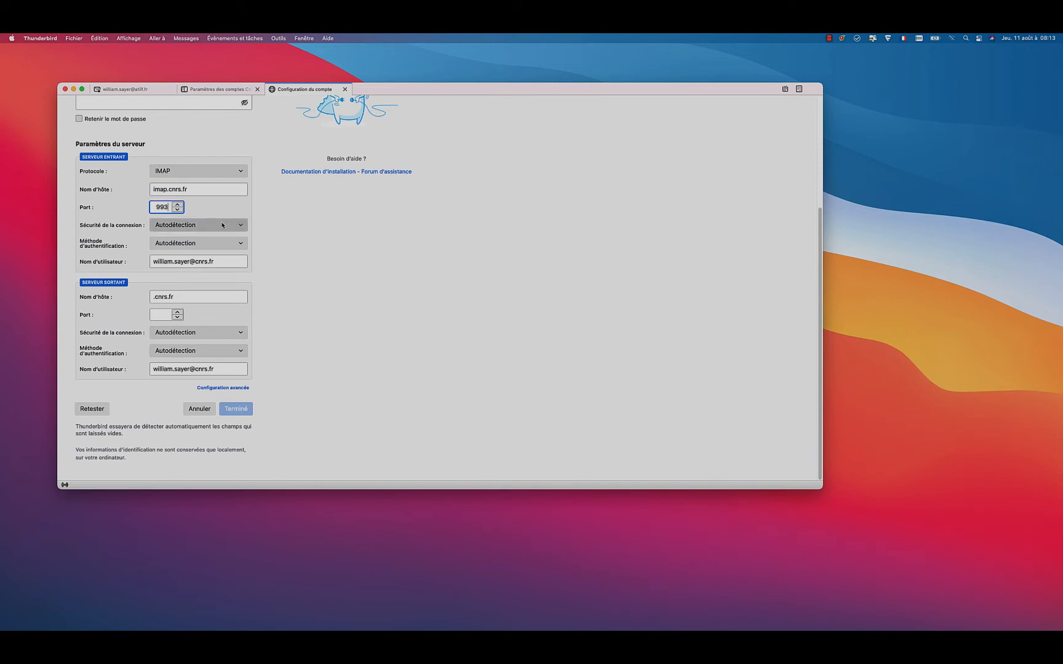
Step: Set the incoming server's connection security to SSL/TLS and its authentication method to NTLM
click(222, 226)
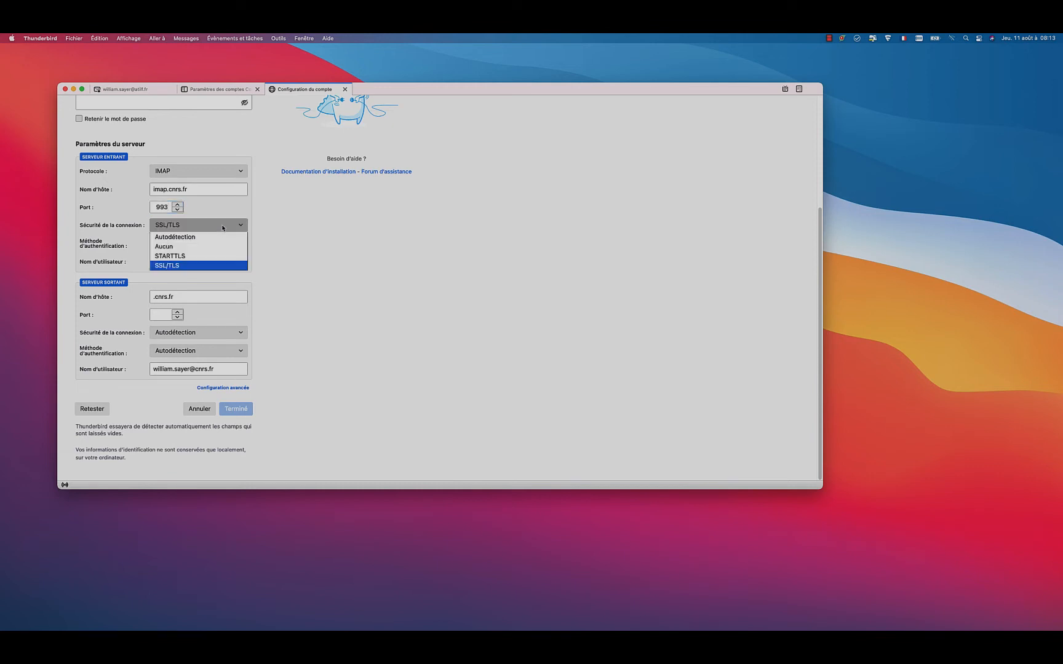
click(180, 266)
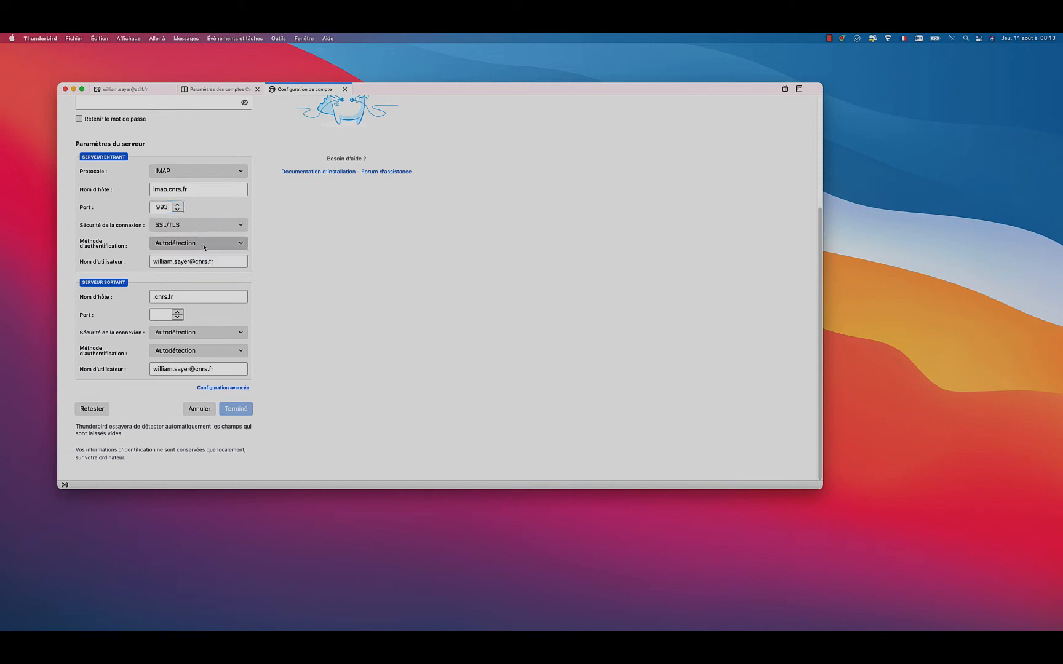
click(203, 244)
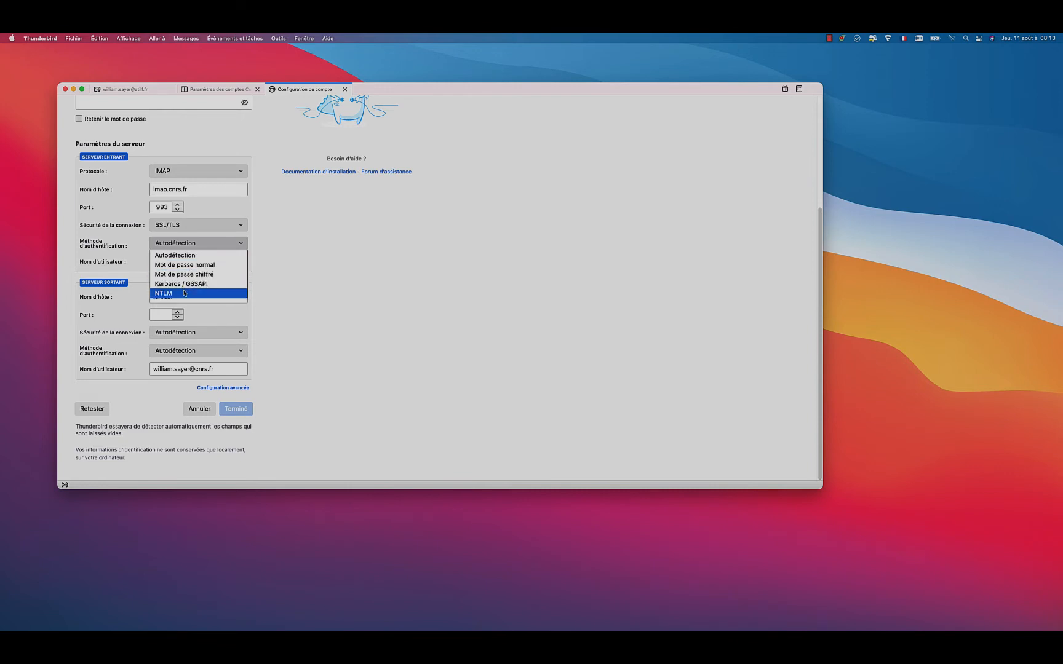
click(184, 294)
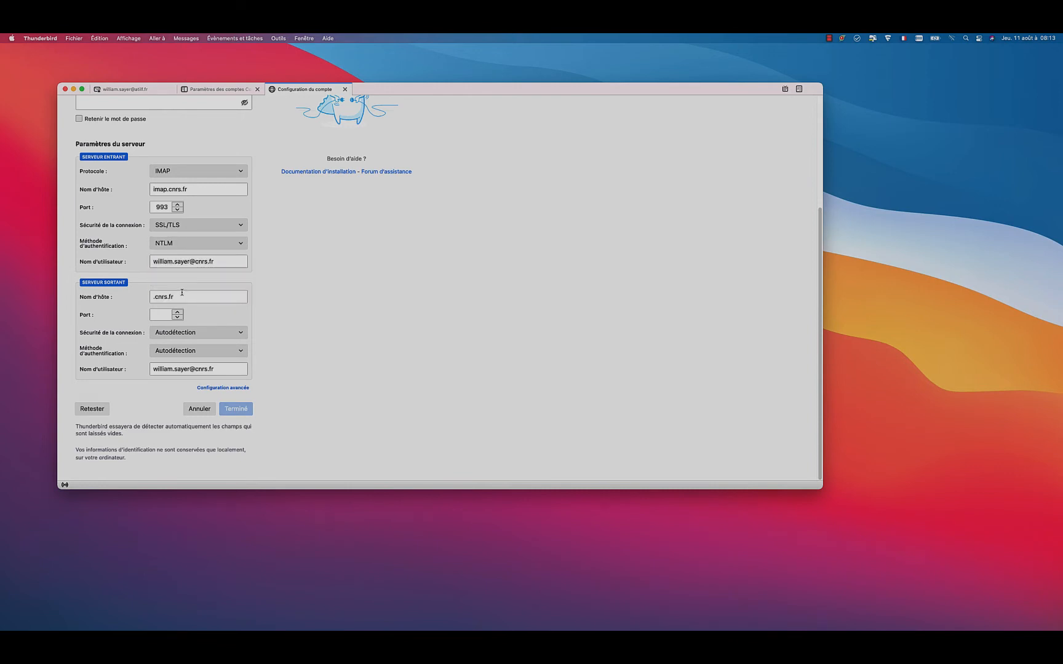
Step: Change the domain in the incoming server's user name to ods.services
click(223, 261)
key(BackSpace)
key(BackSpace)
key(BackSpace)
text(ods.services)
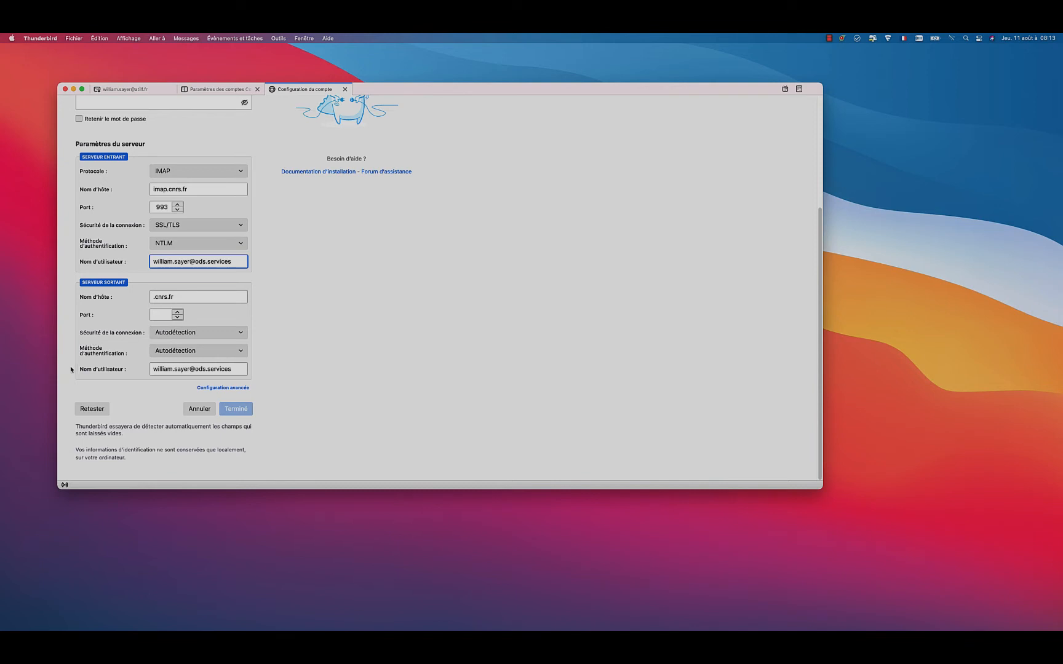
Step: Set the outgoing server's host name to courrier.atilf.fr and its port to 587
click(179, 296)
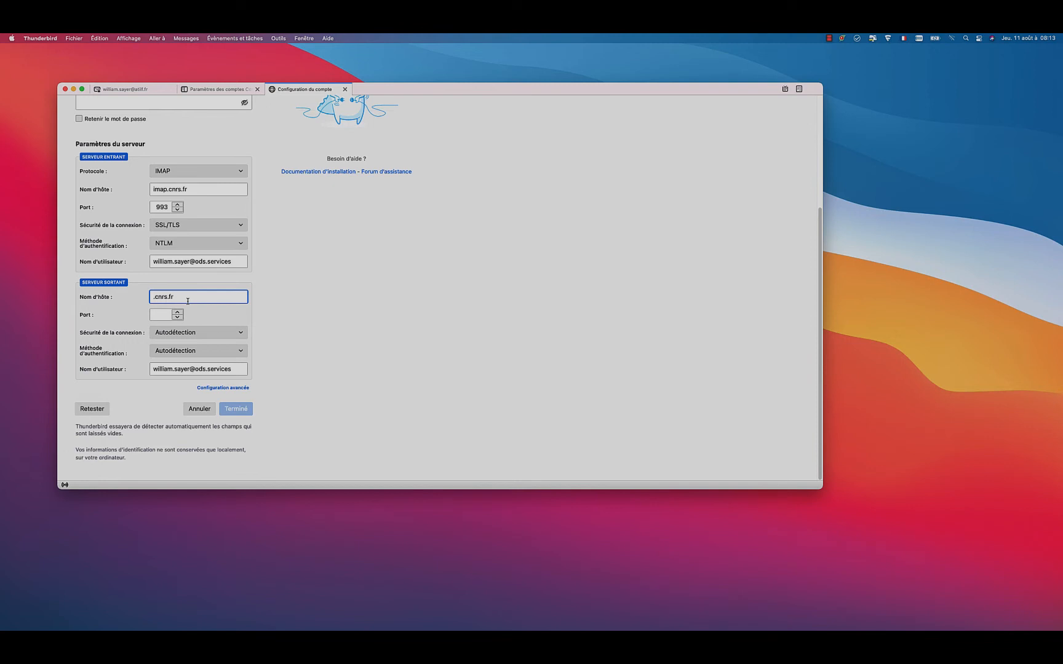
key(BackSpace)
key(BackSpace)
key(BackSpace)
key(BackSpace)
key(BackSpace)
key(BackSpace)
key(BackSpace)
text(courrier.atilf.fr)
click(164, 315)
text(587)
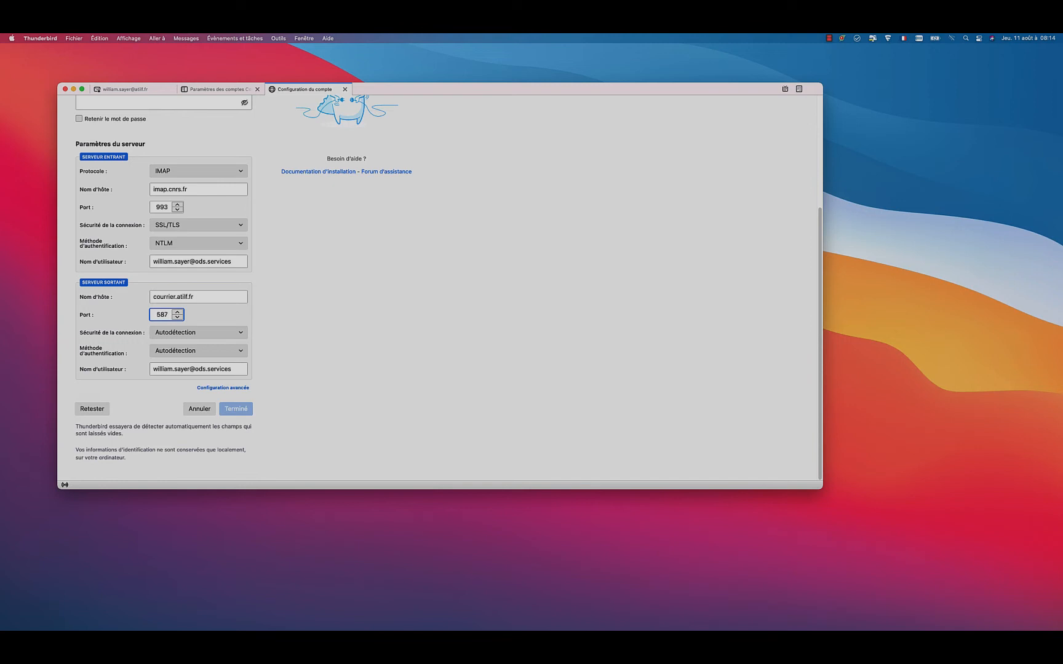
Step: Set the outgoing server's connection security to STARTTLS and its authentication method to Mot de passe normal
click(212, 332)
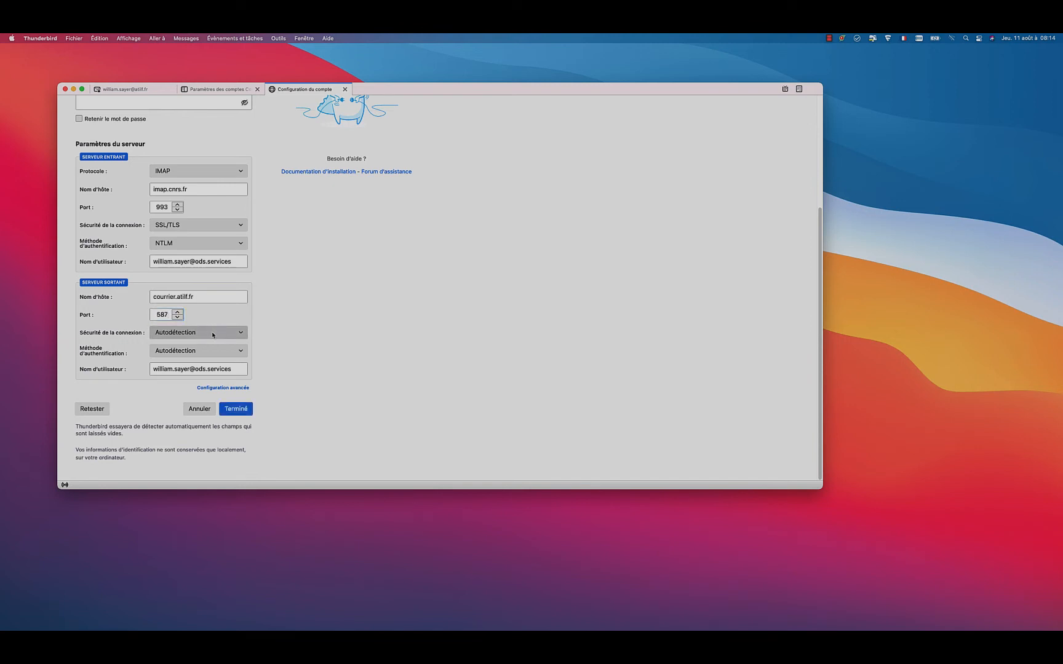
click(212, 335)
click(188, 362)
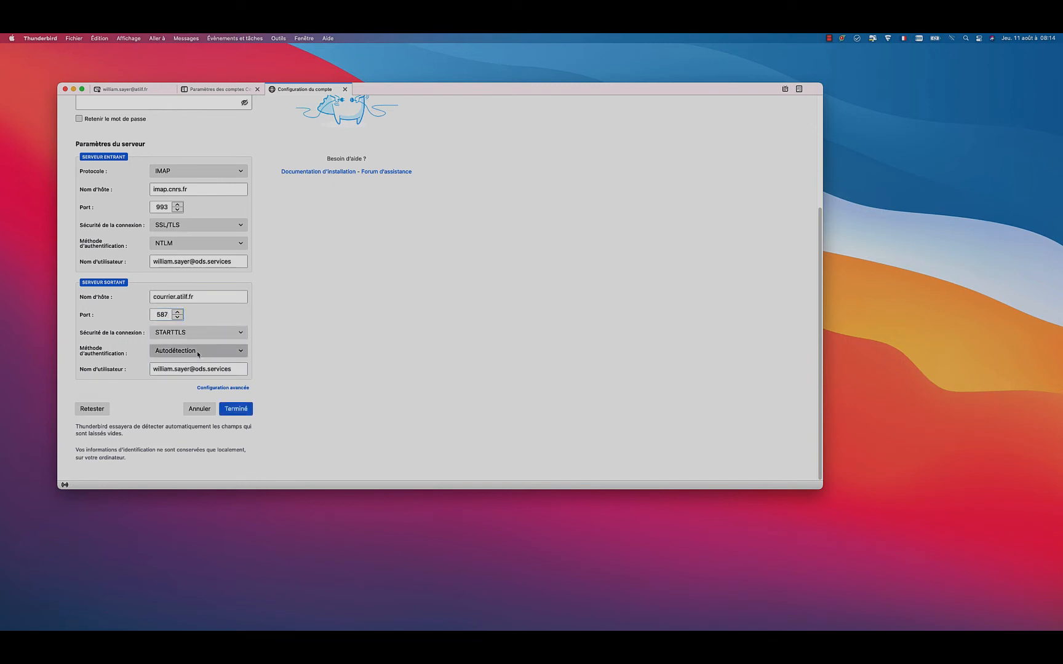
click(203, 354)
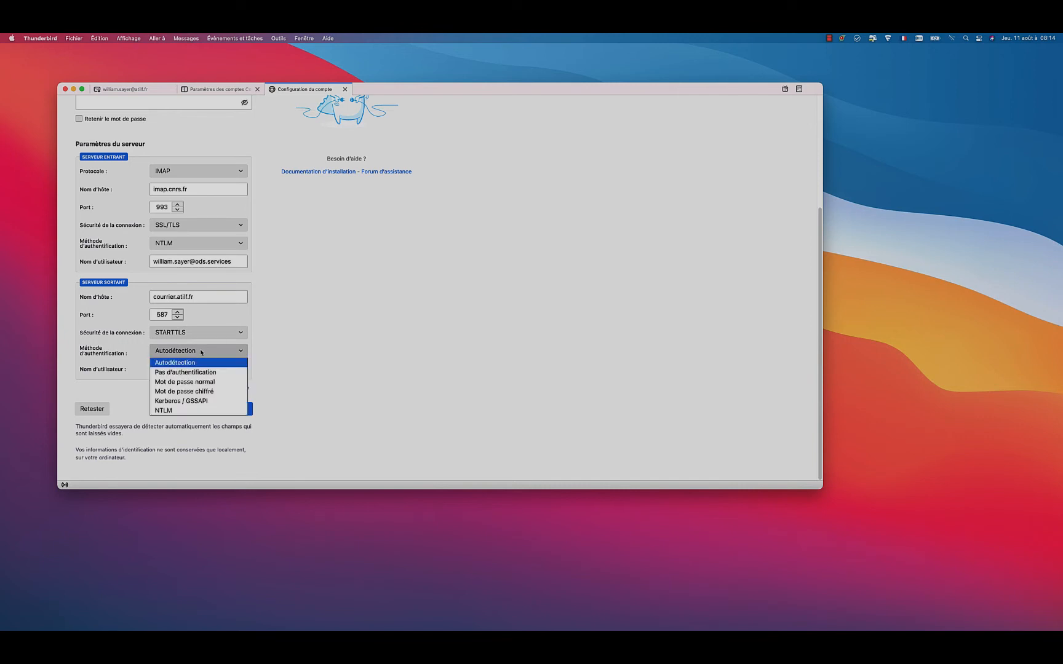
click(183, 383)
Step: Replace the outgoing server's user name with the short login name and complete the account setup
drag(240, 369, 105, 371)
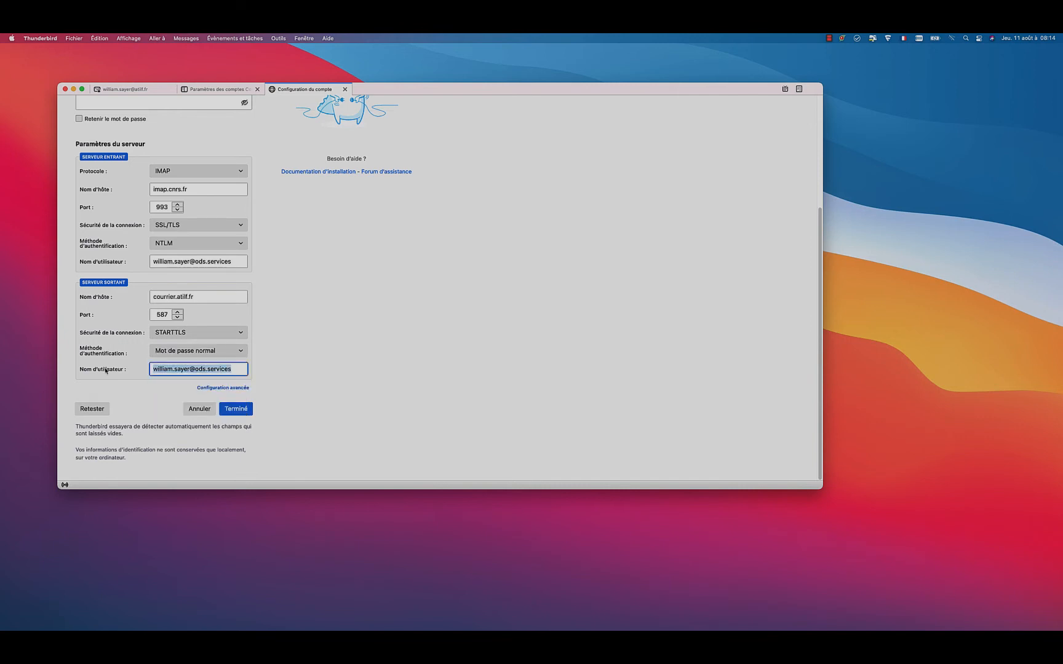
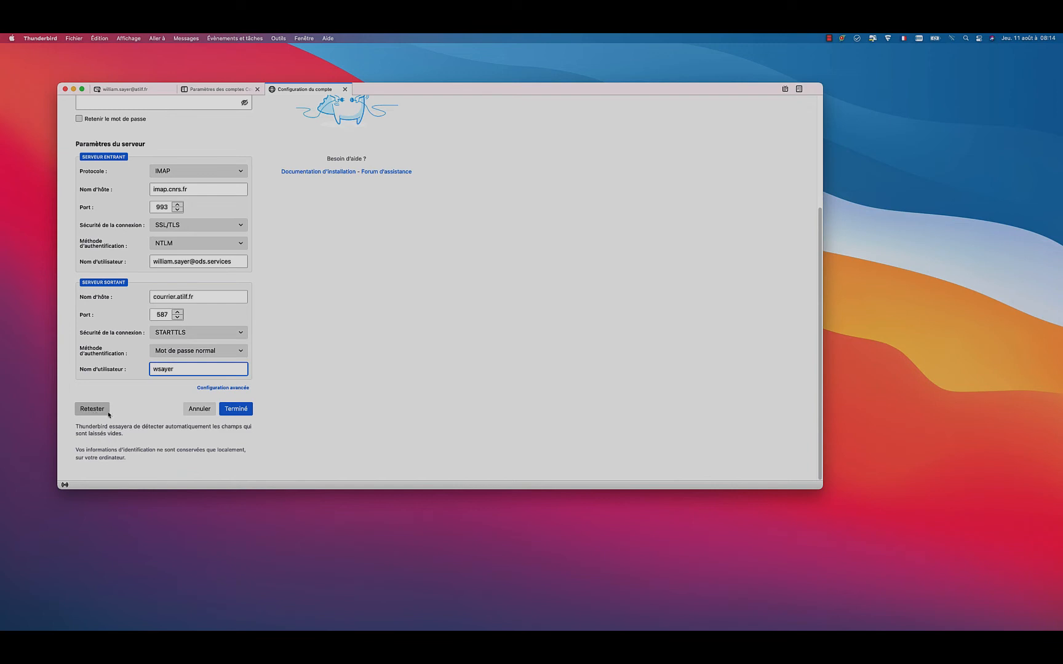
click(238, 409)
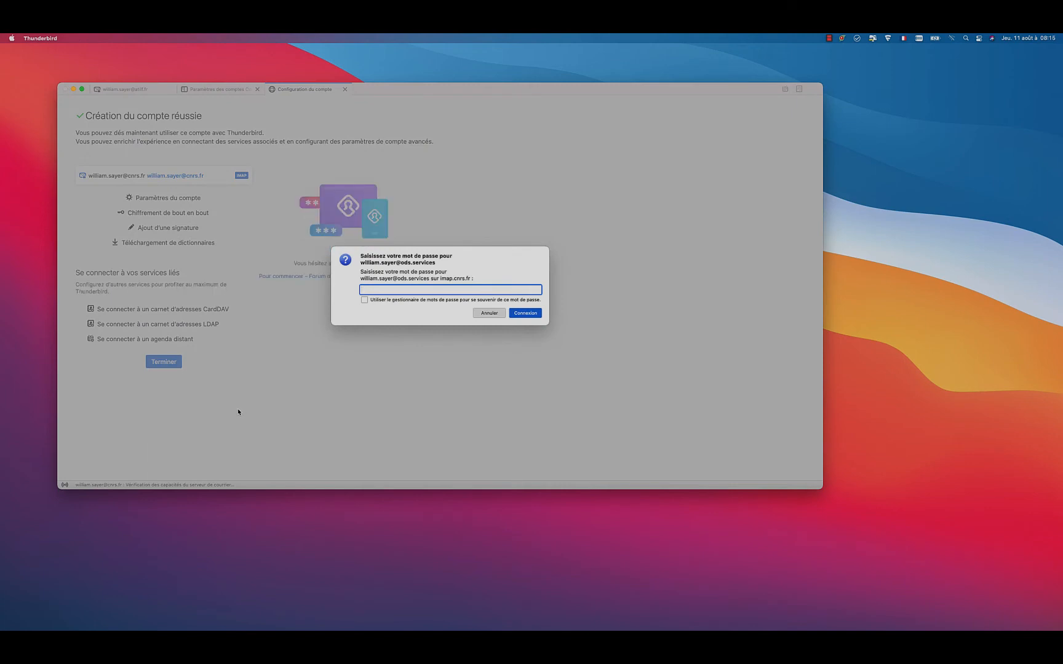
Step: Enter the account password for imap.cnrs.fr without saving it and connect
text(***)
key(BackSpace)
key(BackSpace)
key(BackSpace)
text(***)
click(526, 313)
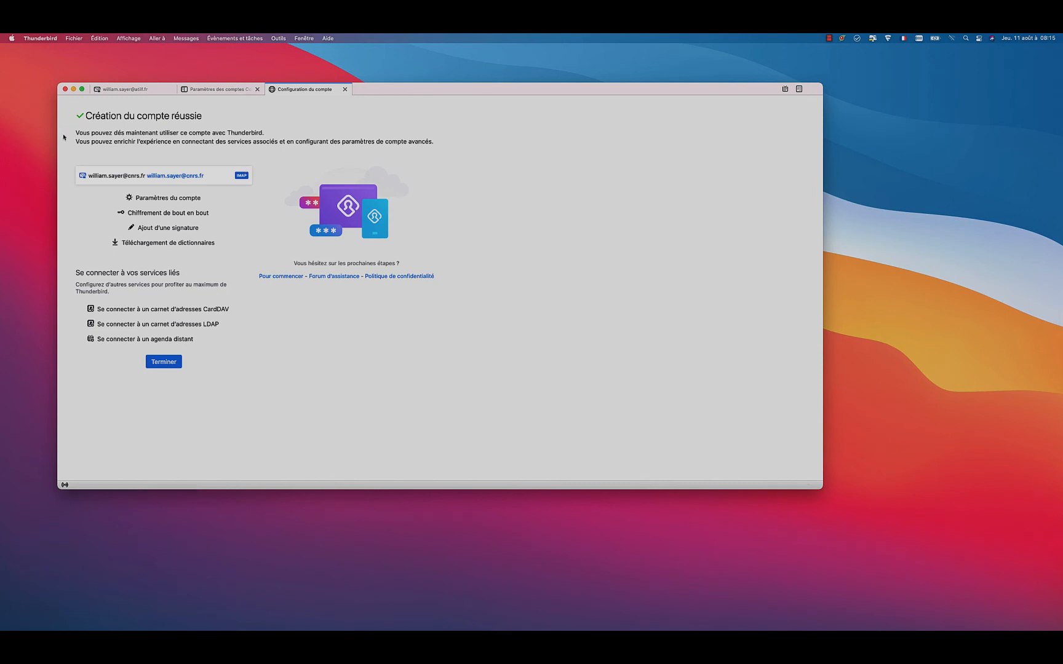
Step: View the messages in the new CNRS account's inbox and refresh its folder list
click(118, 91)
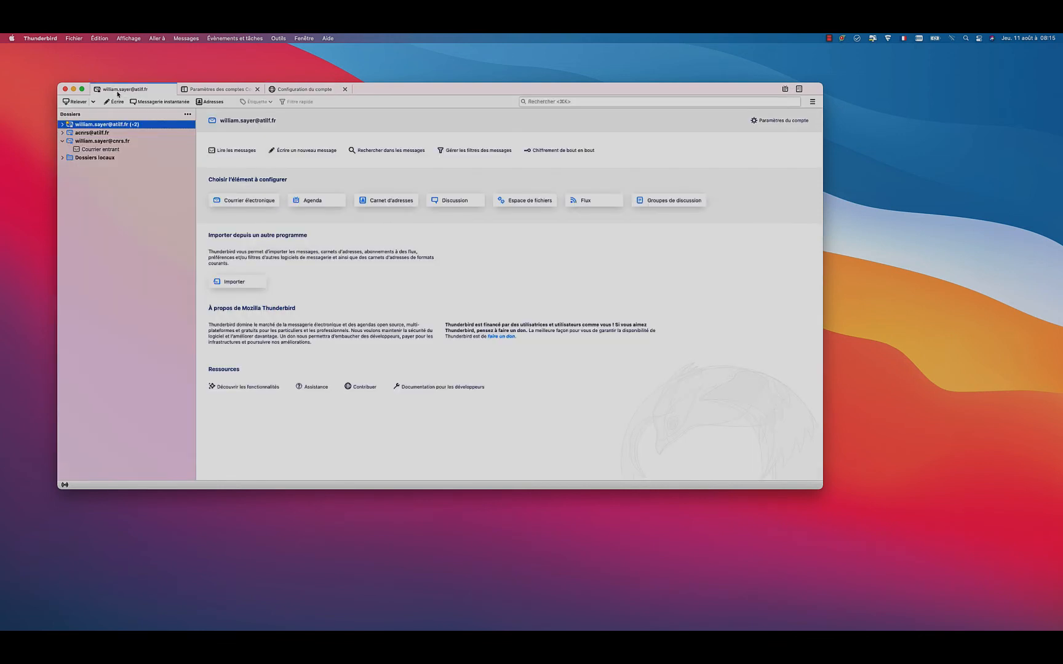
click(76, 149)
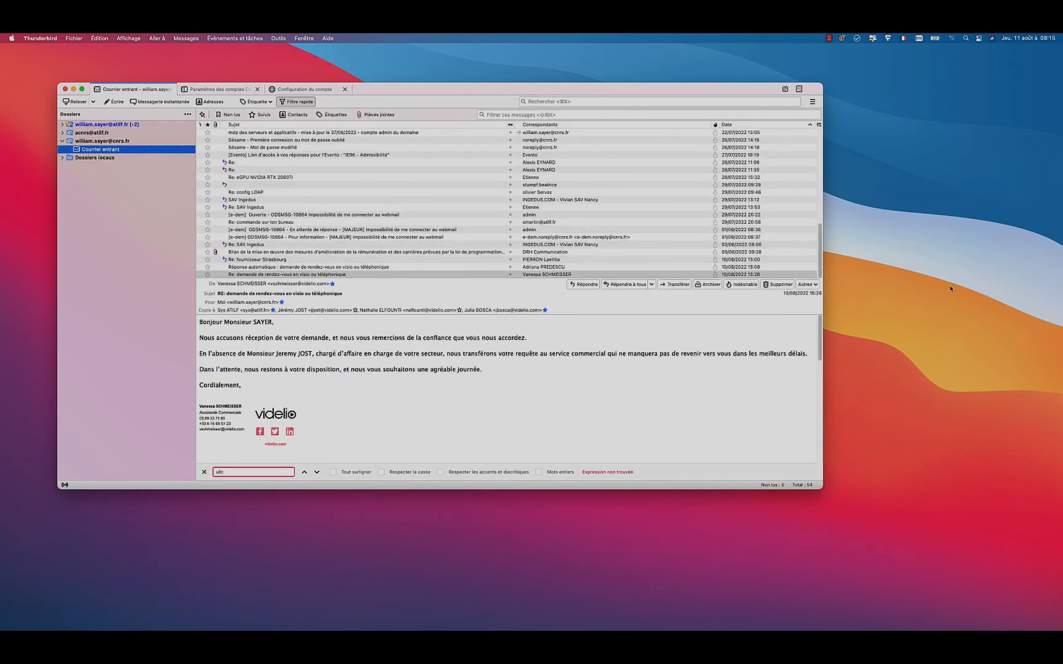
mouse_move(820, 268)
mouse_down()
mouse_move(820, 205)
mouse_move(838, 280)
mouse_up()
click(89, 149)
click(62, 141)
click(62, 142)
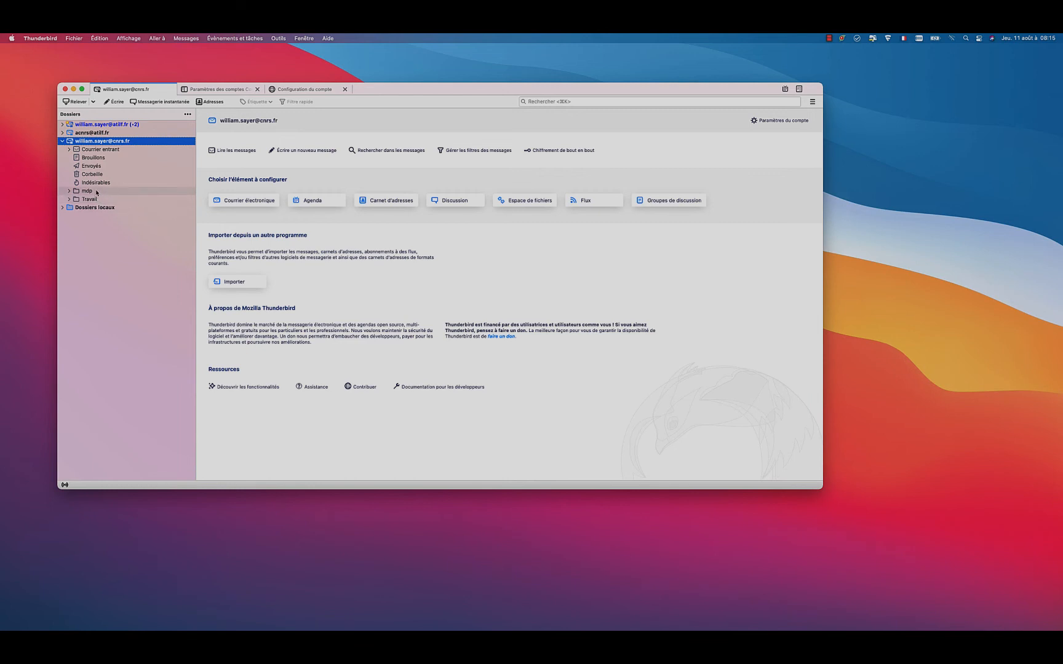
Step: Check the messages in the CNRS account's mdp folder and the subfolders of Travail
click(75, 194)
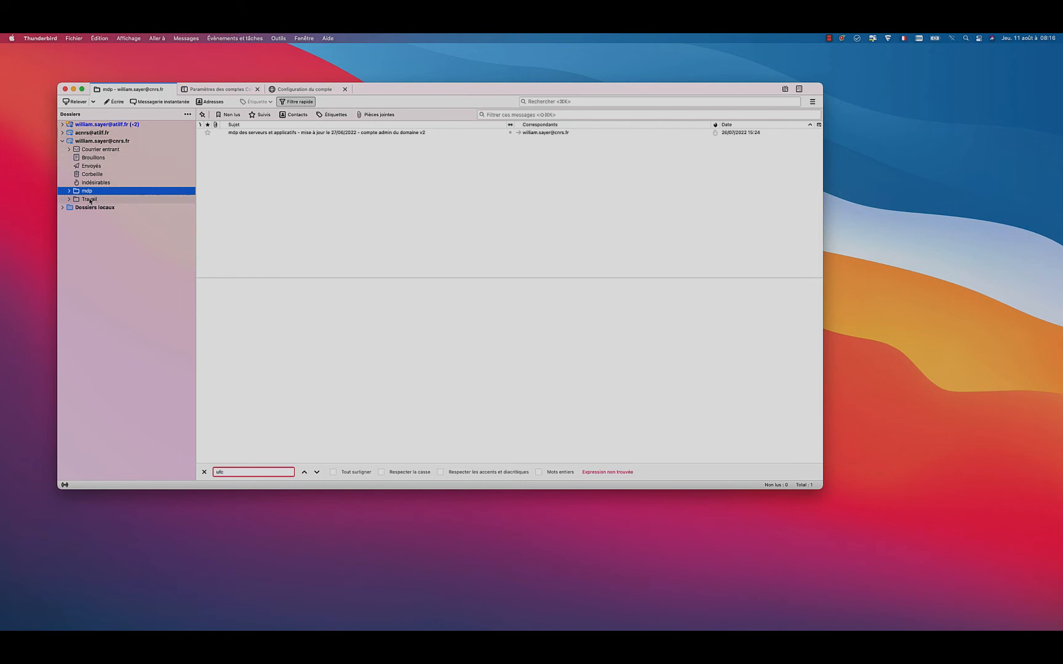
click(69, 192)
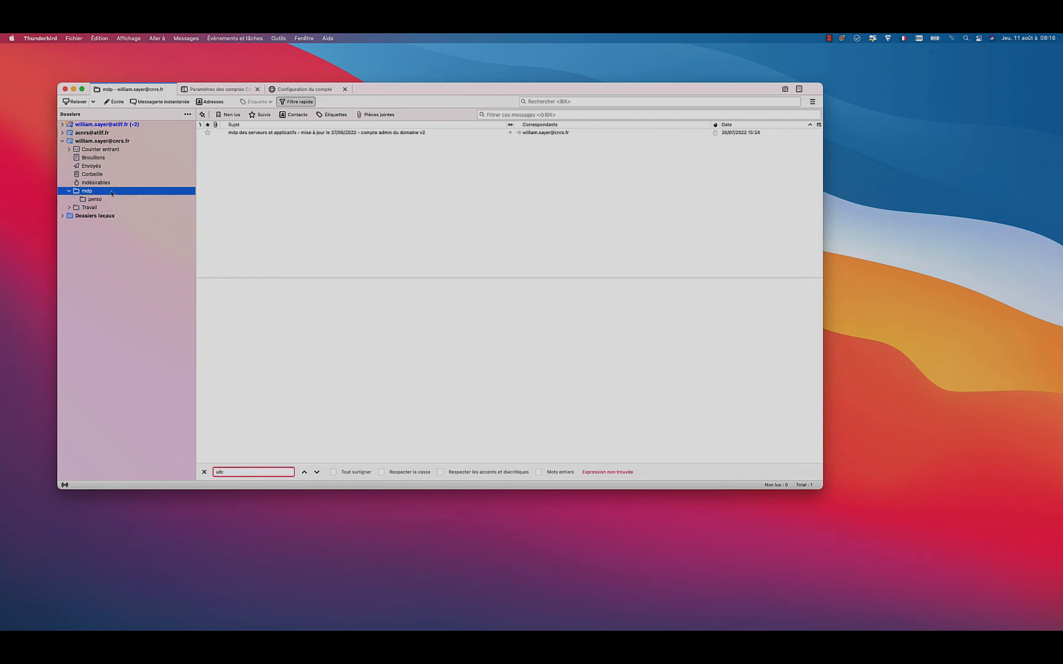
click(69, 191)
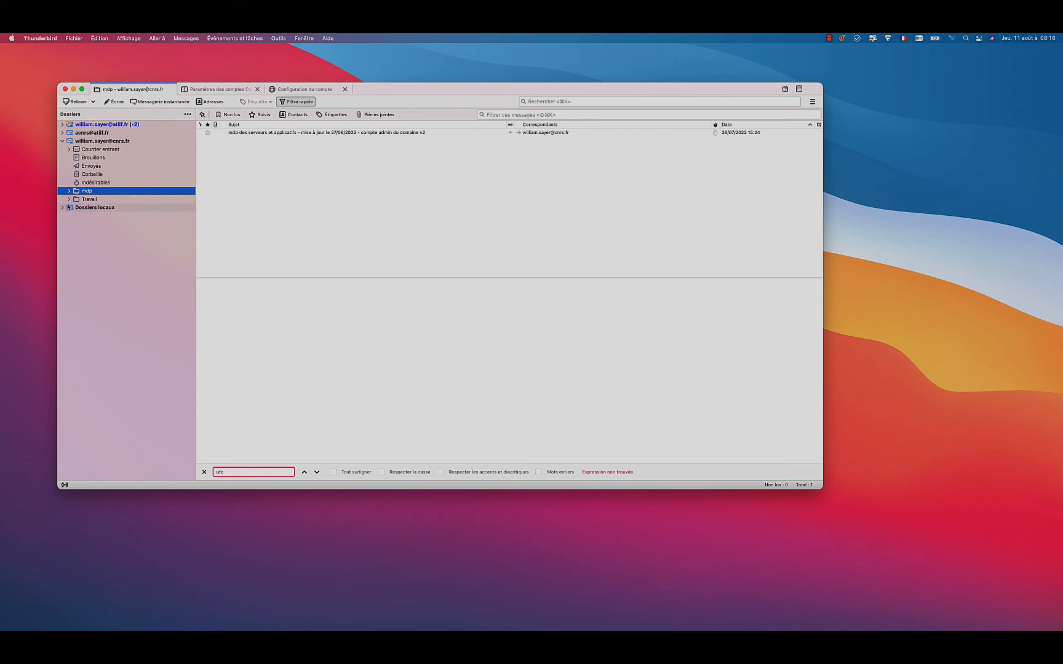
click(69, 200)
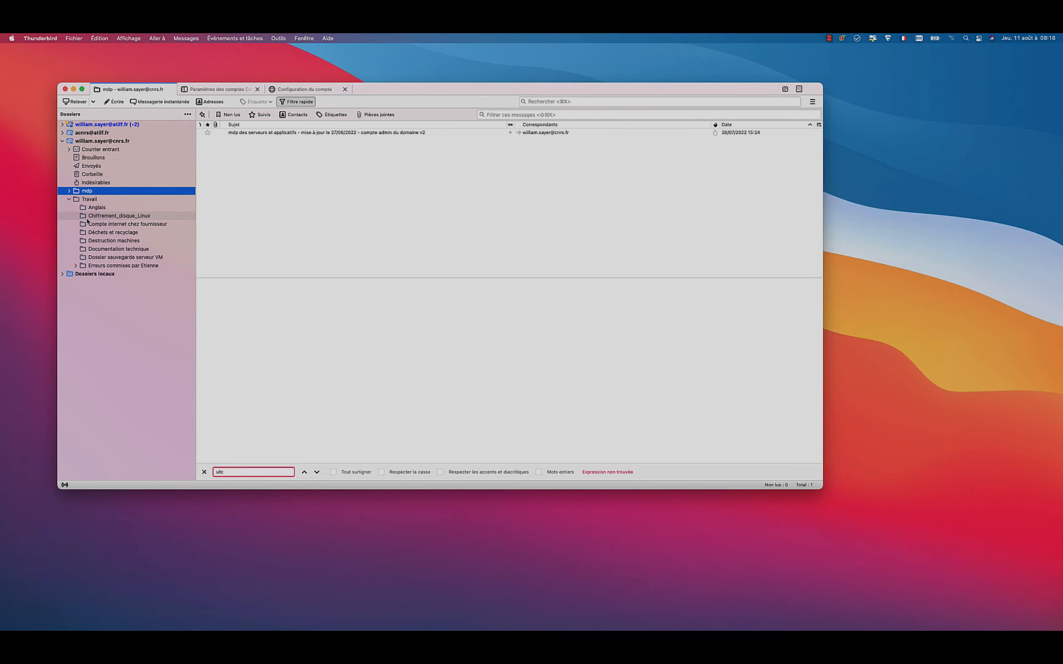
click(69, 199)
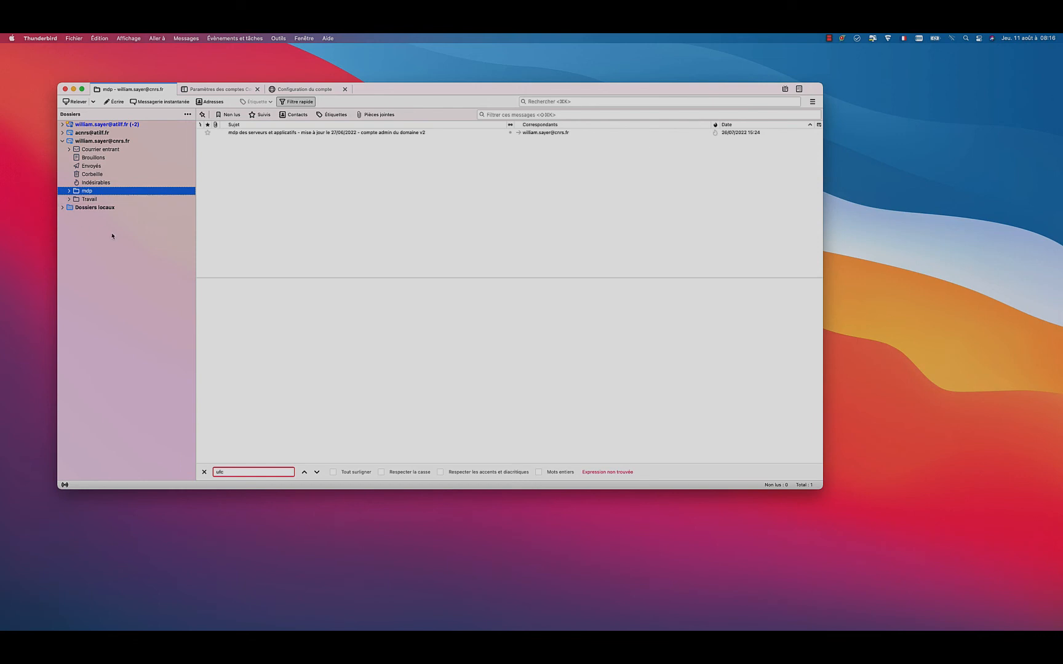
Step: View the S/MIME signing certificate offered in the CNRS account's end-to-end encryption settings, and cancel the selection
drag(392, 92, 515, 66)
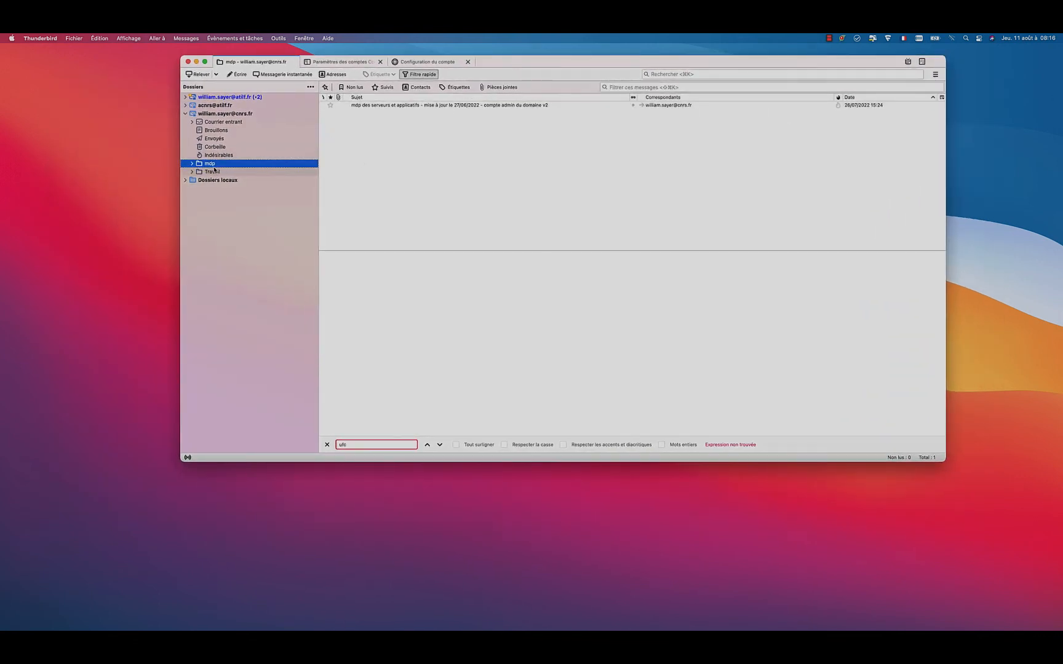
click(278, 38)
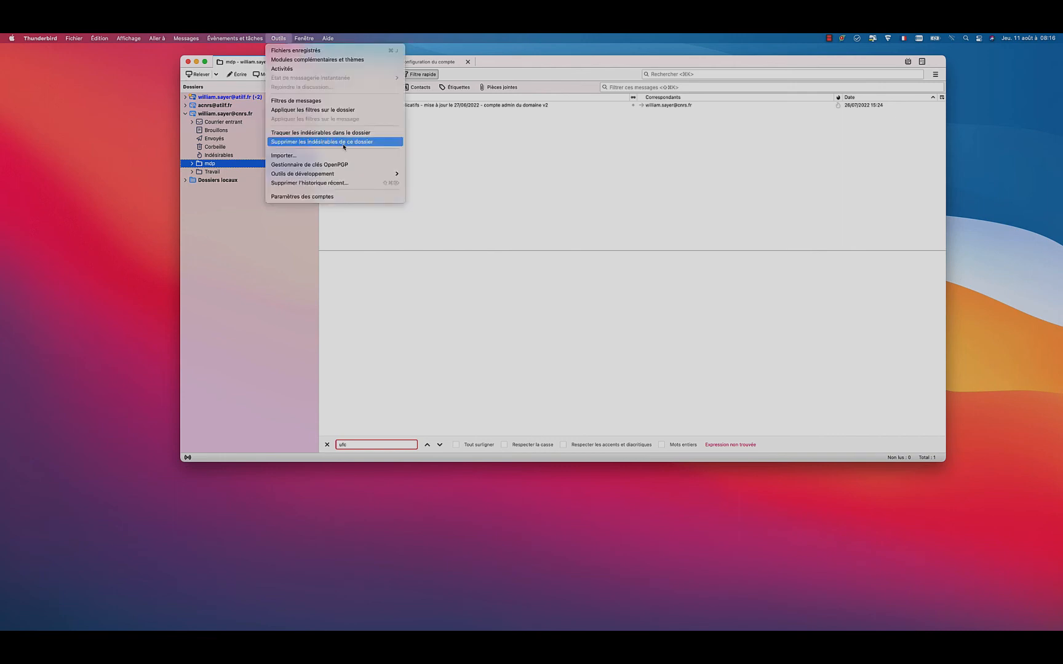
click(327, 196)
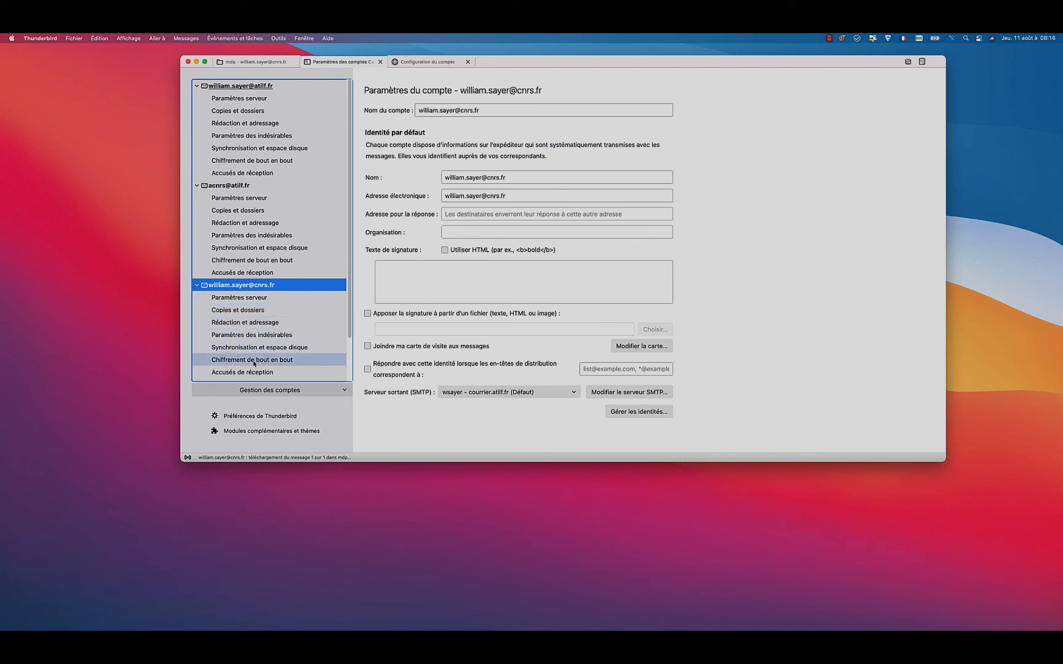
click(226, 361)
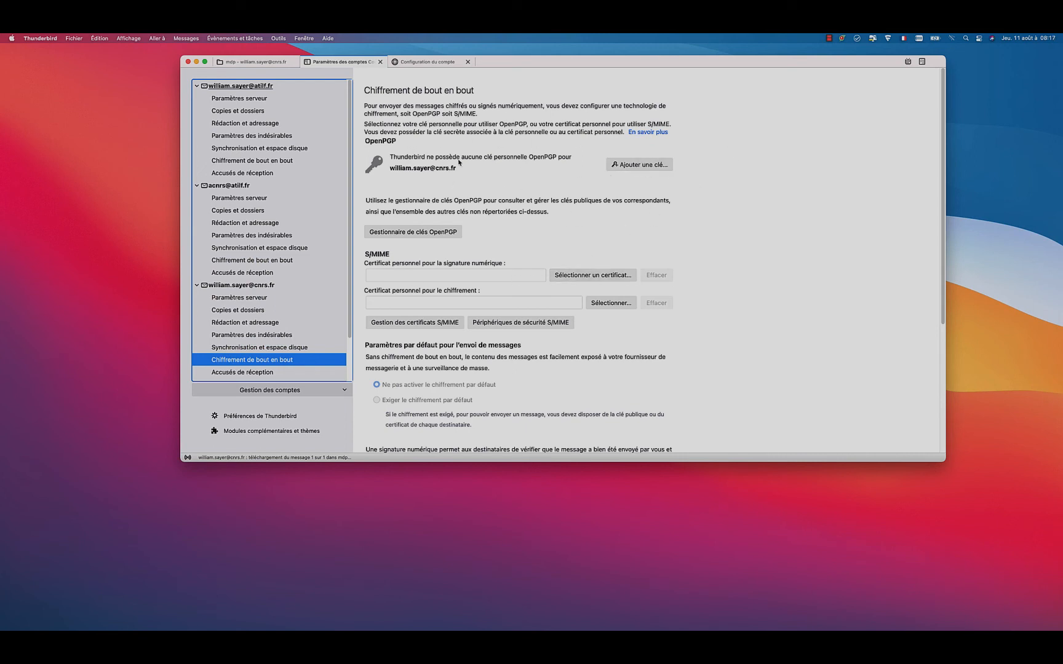
click(589, 275)
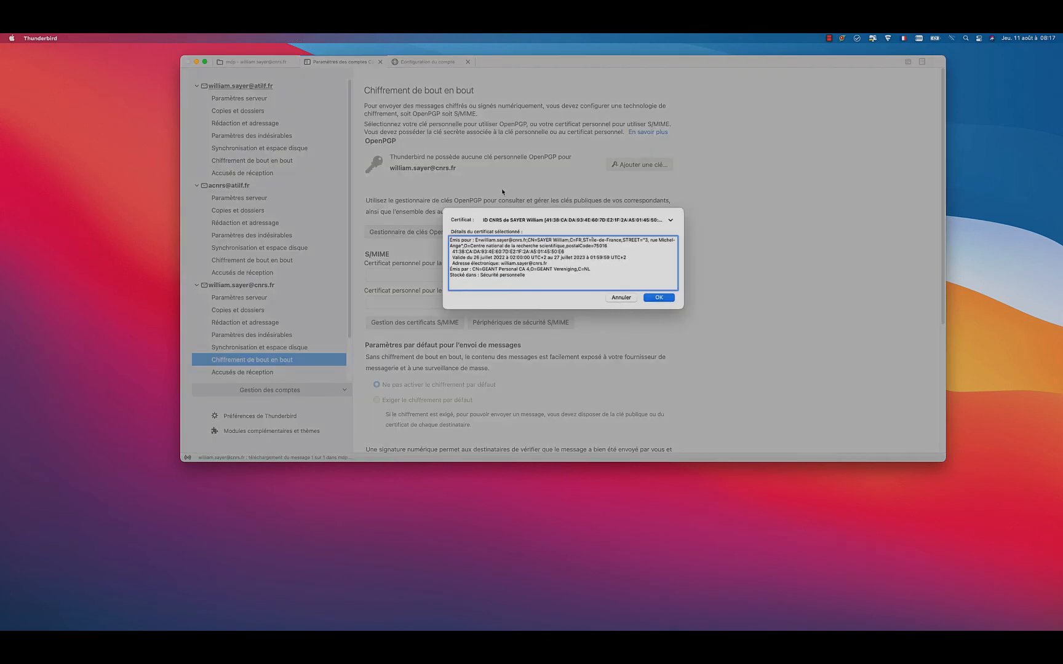
click(618, 298)
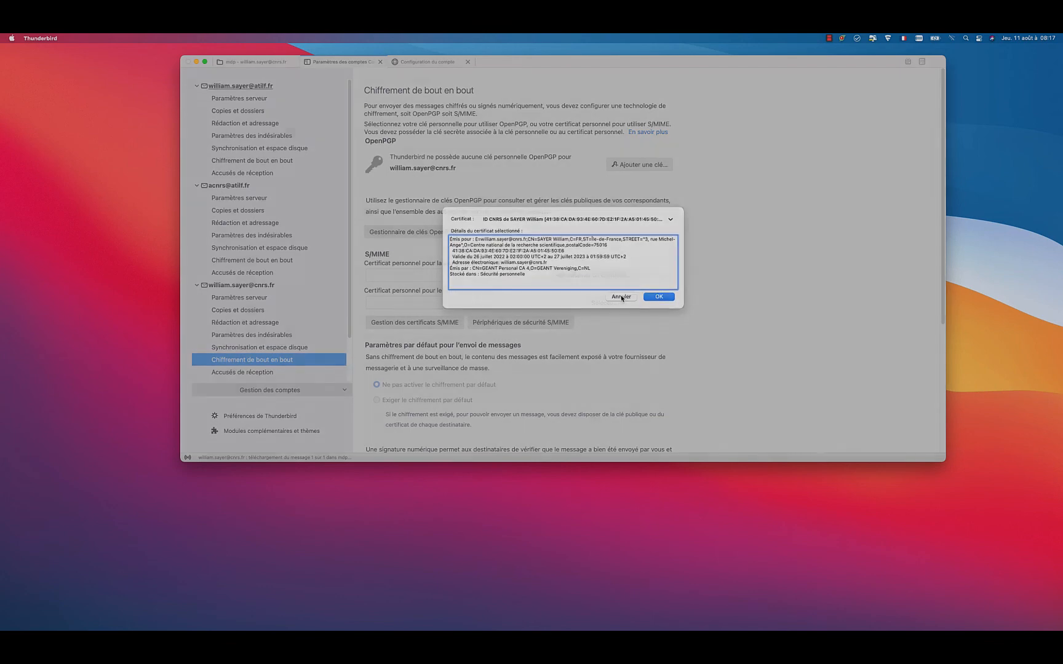
Step: Open the certificate manager from the privacy and security preferences
drag(522, 66, 419, 84)
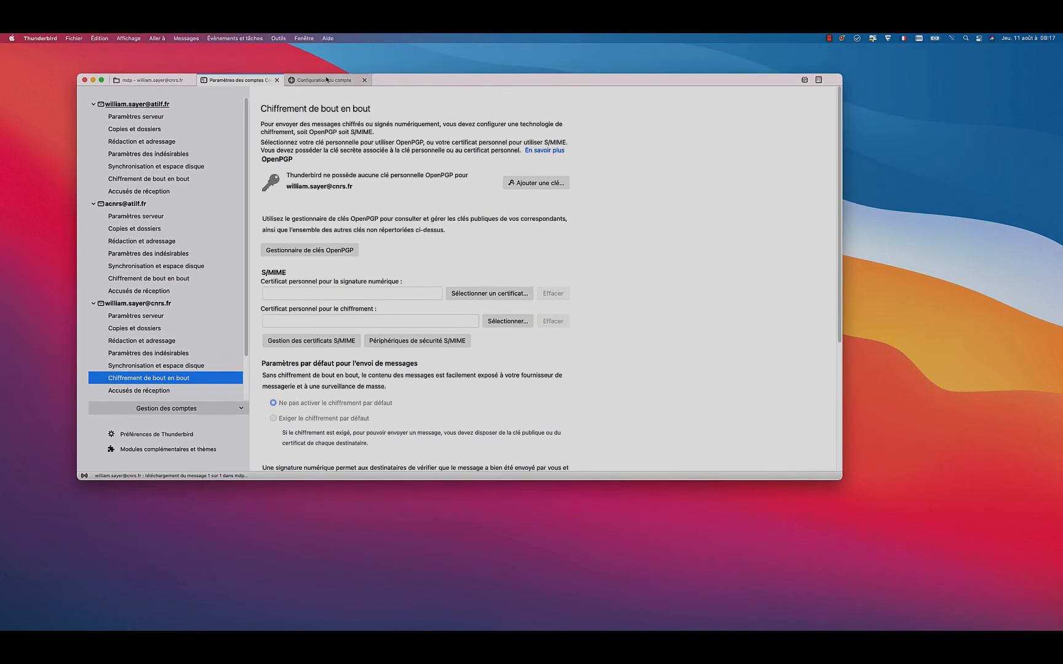
click(40, 38)
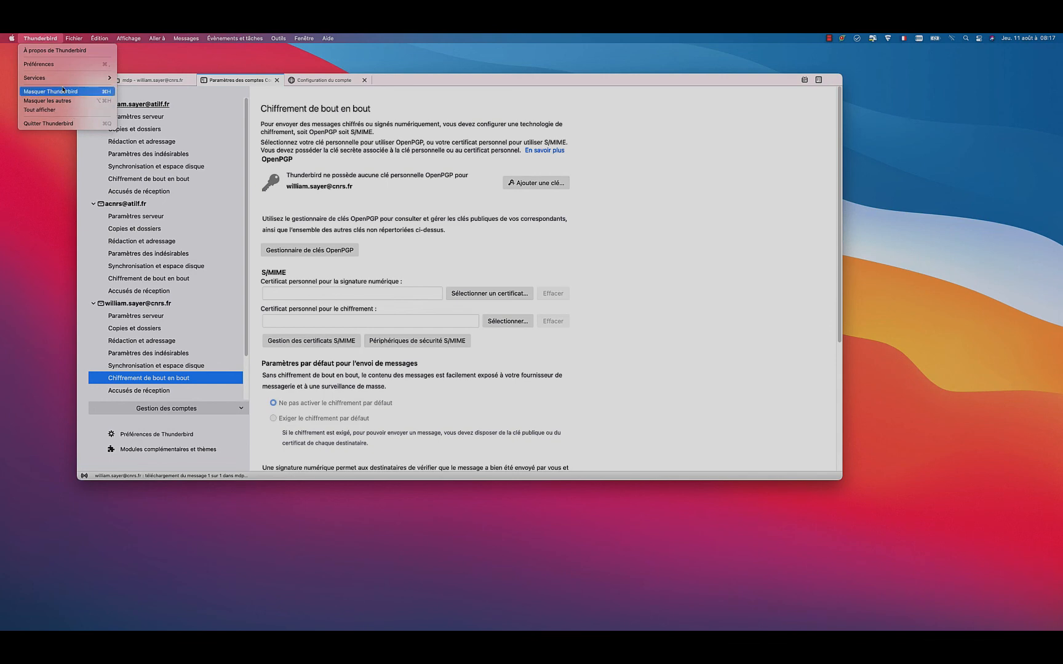
click(52, 68)
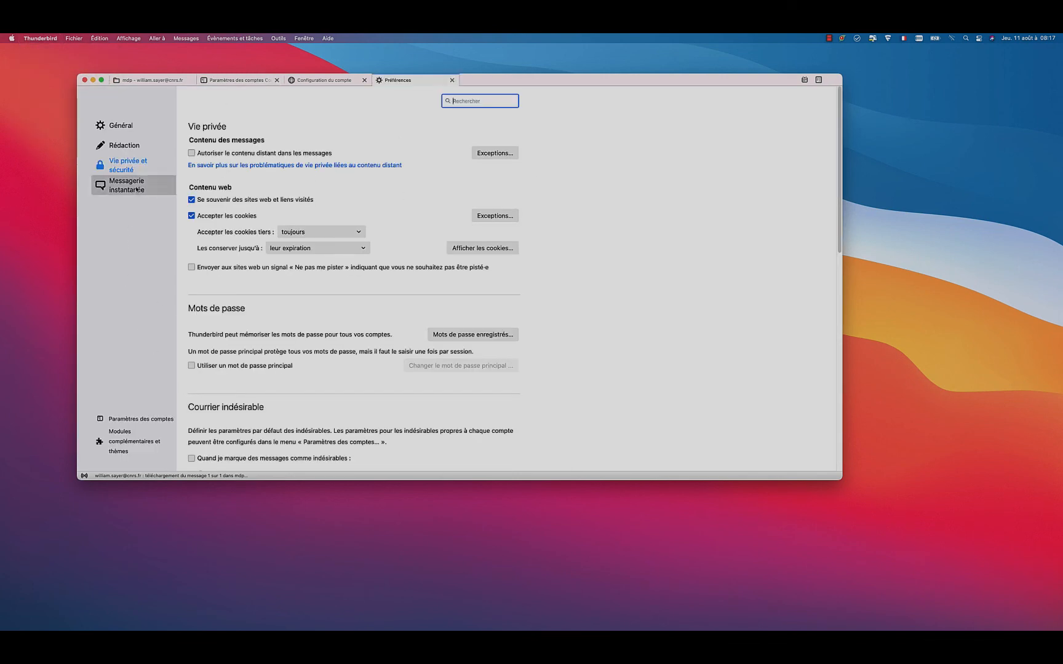
click(129, 166)
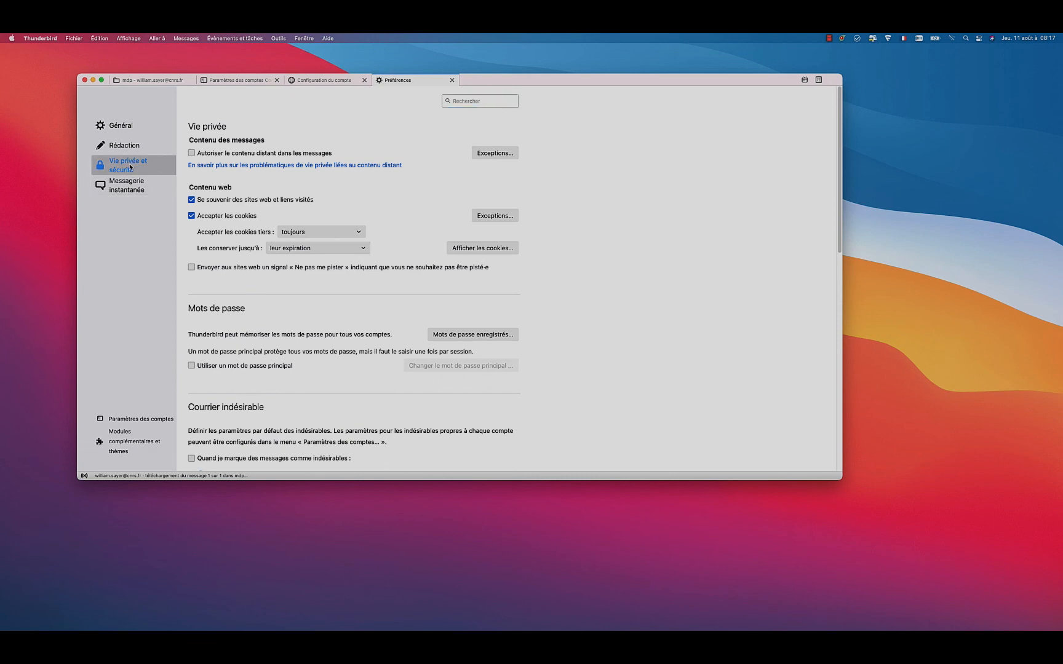
drag(840, 215, 840, 434)
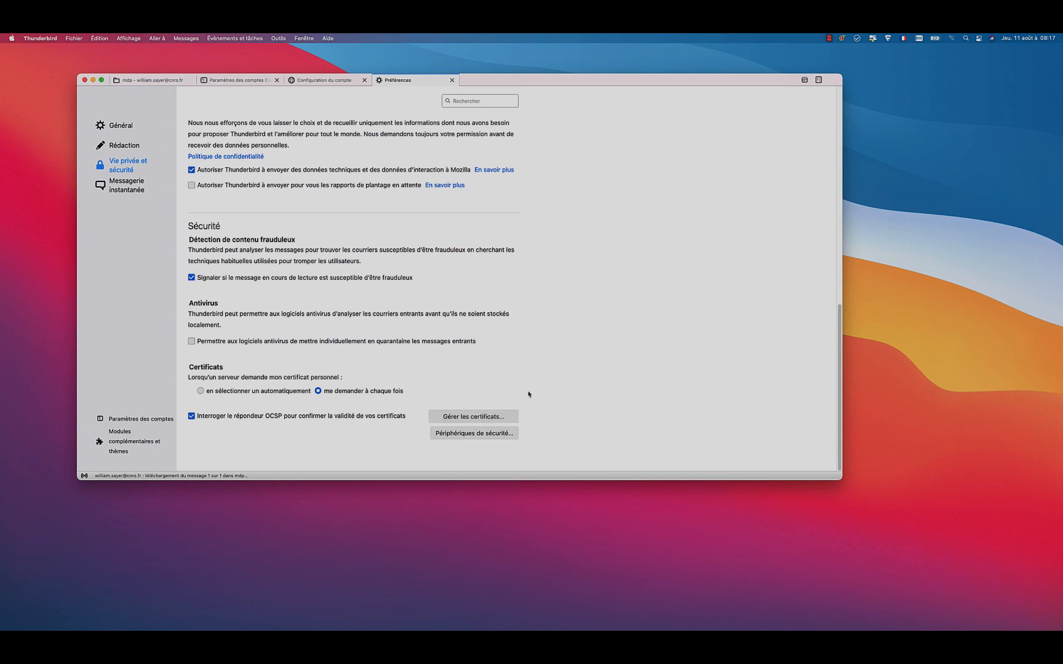
click(474, 419)
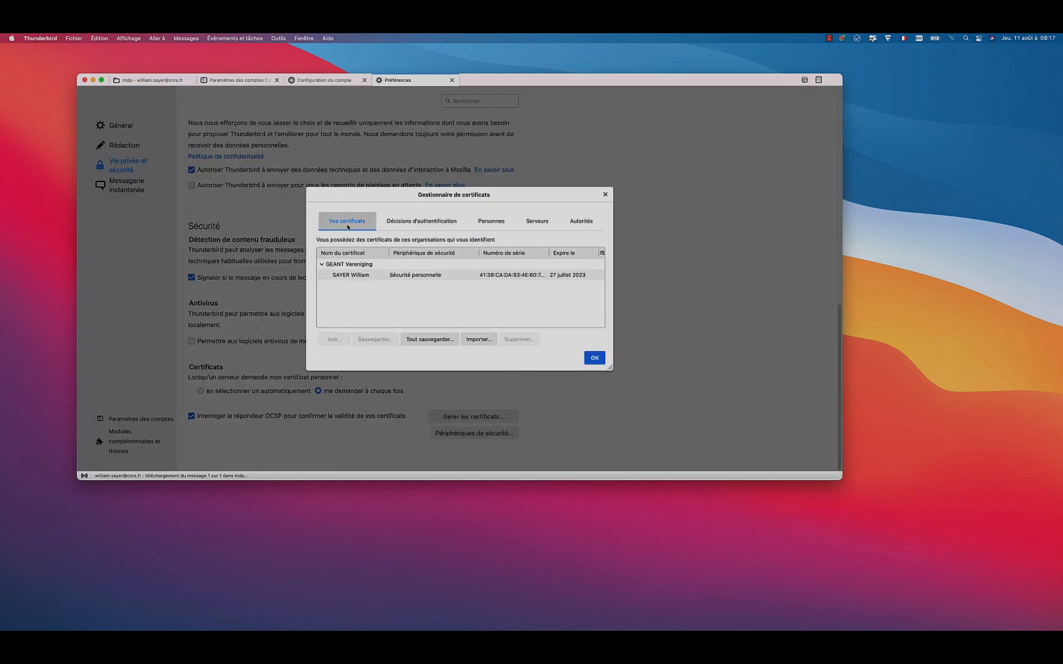
Step: Start importing the personal .p12 certificate from Documents/Informatique/certificat ws/GEANT_Vereniging, and cancel the import
click(478, 340)
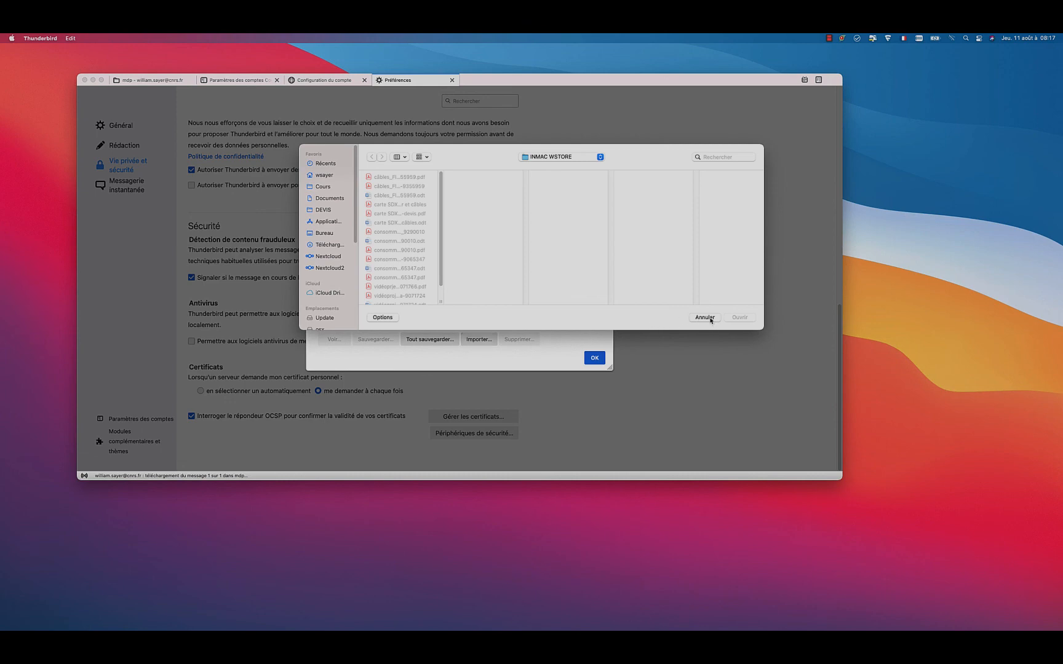
click(328, 199)
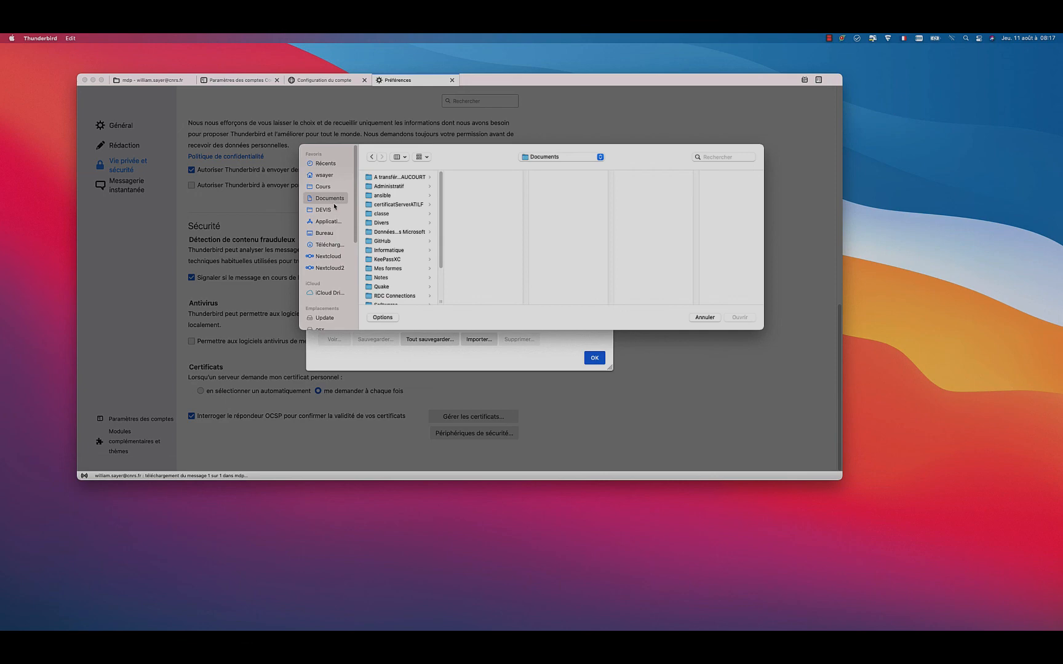
click(393, 250)
click(514, 214)
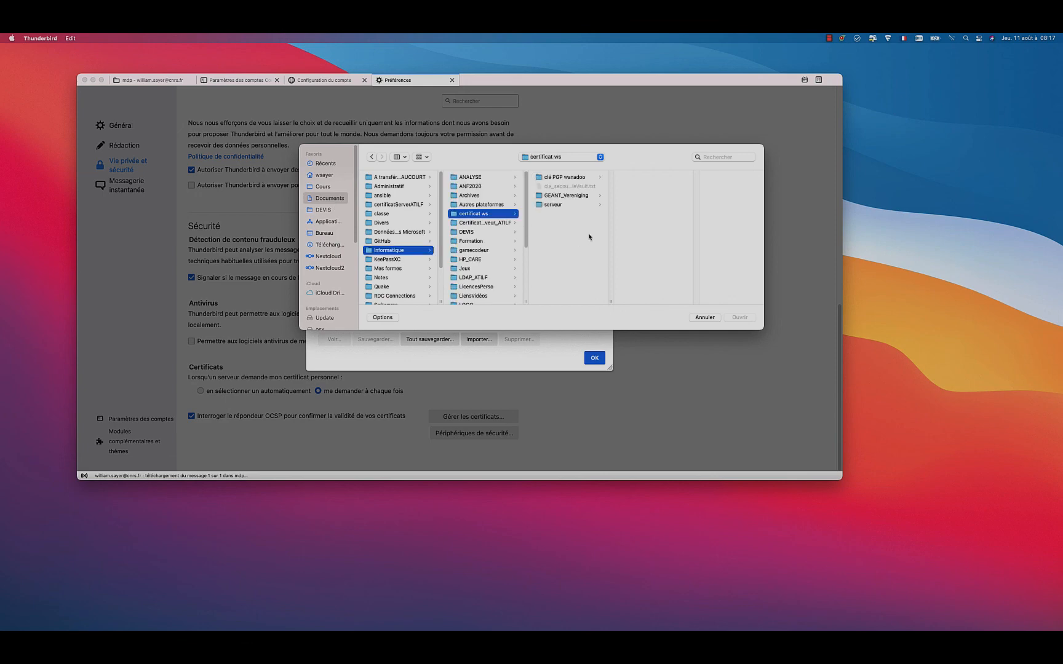
click(563, 196)
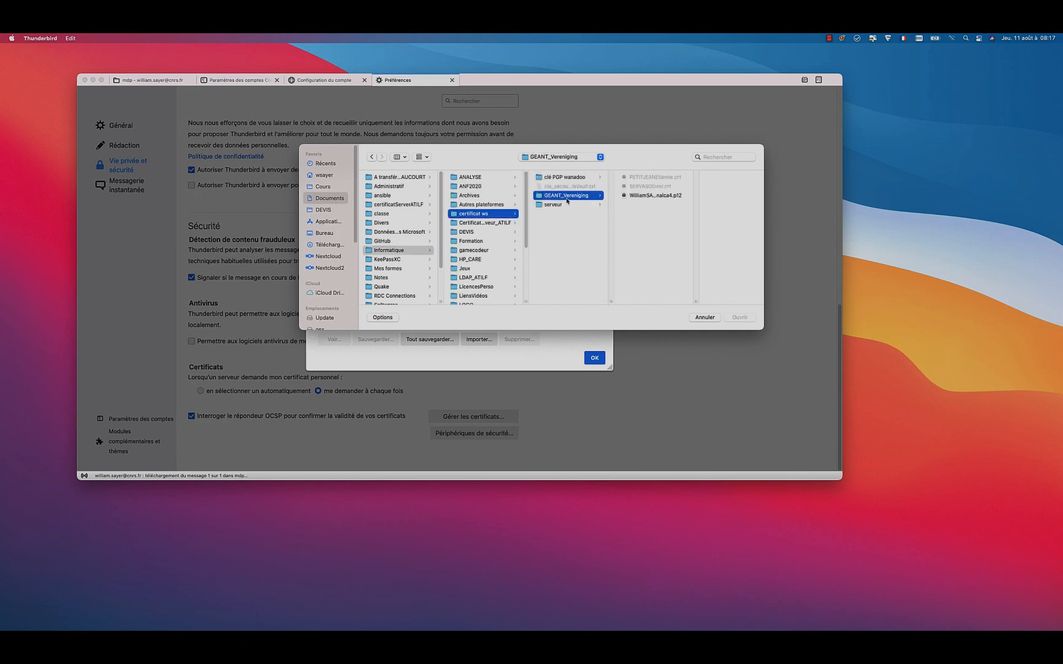
click(656, 196)
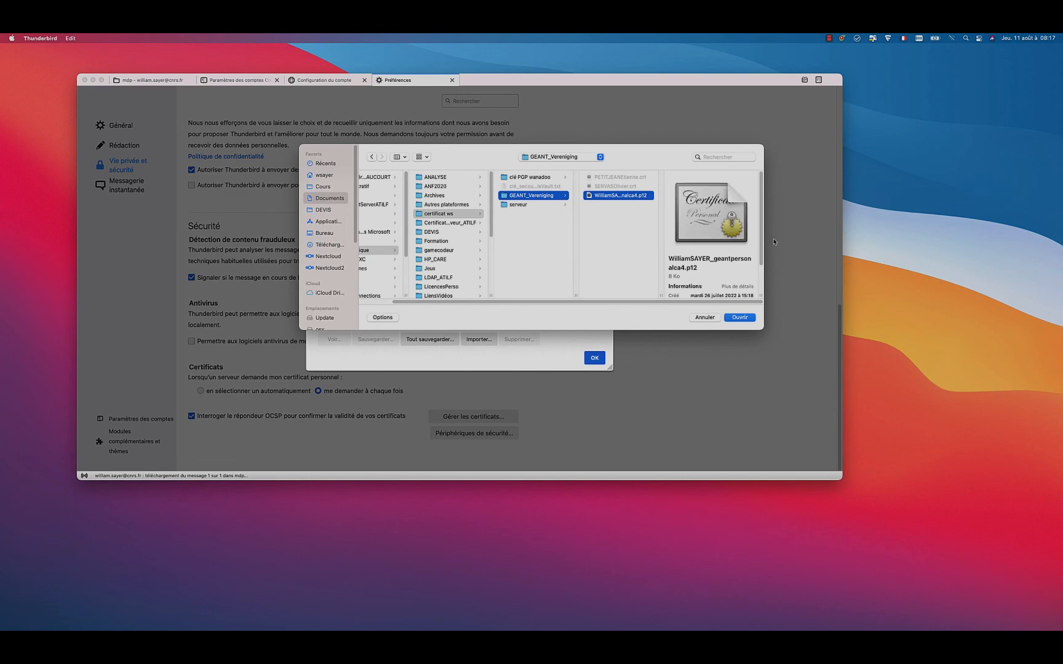
click(707, 318)
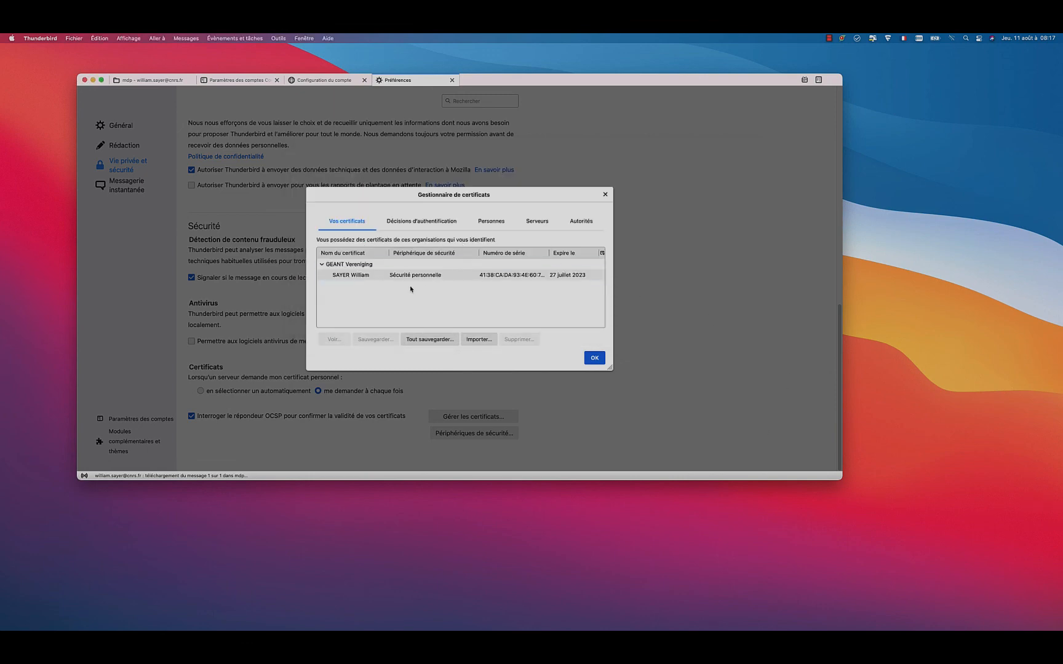
Step: Check the personal certificate's entry and expiry date in the certificate manager, and close the manager
click(397, 277)
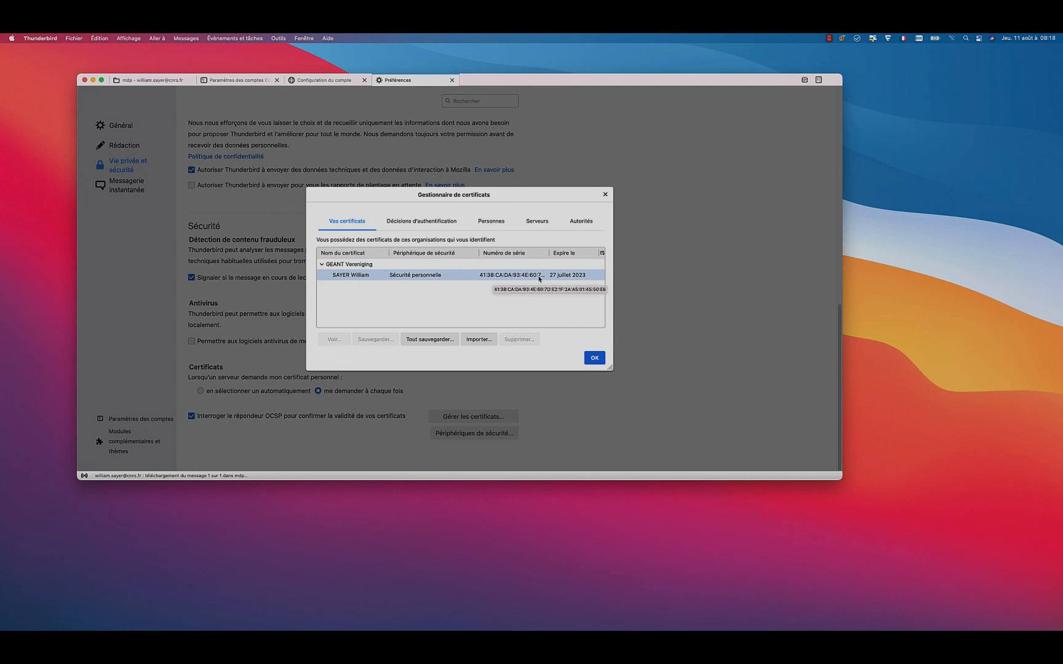
click(569, 277)
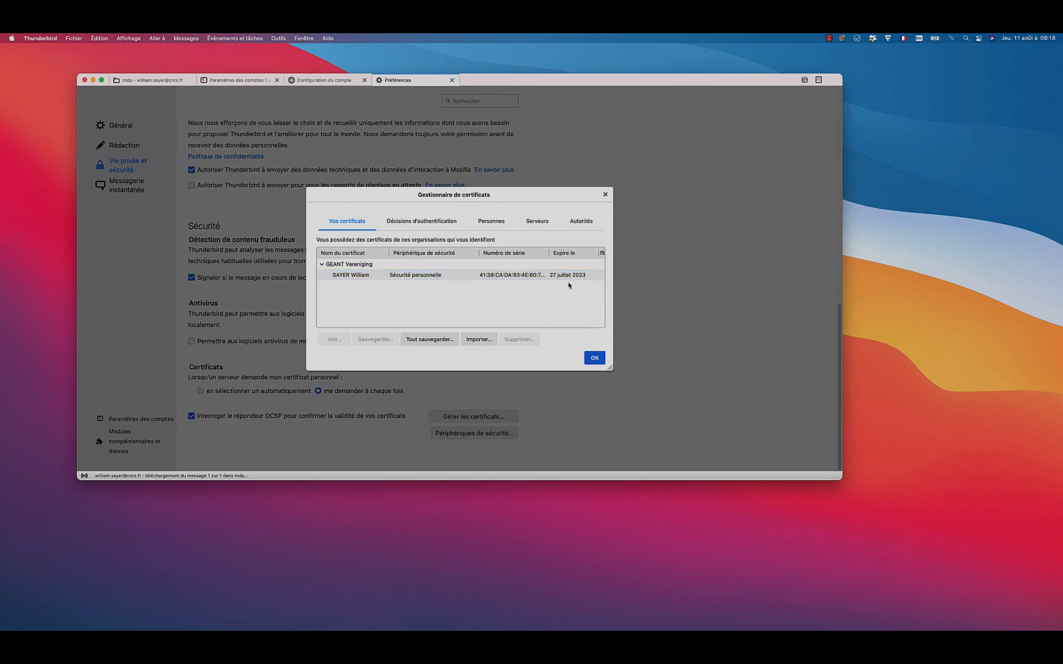
click(599, 362)
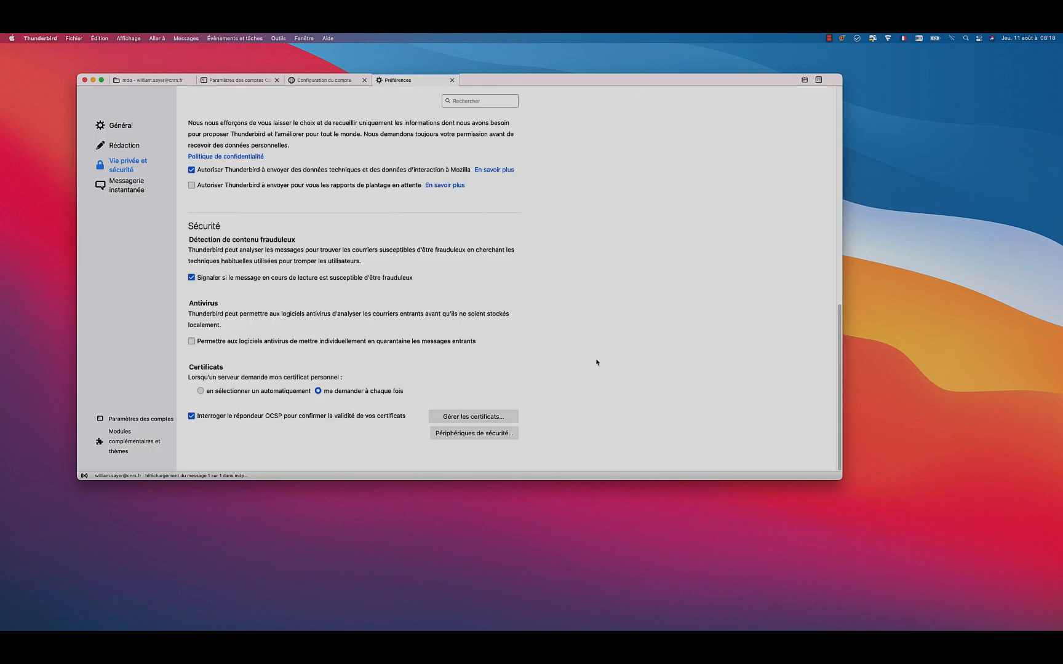
Step: Close the preferences and account setup pages to return to the CNRS account's end-to-end encryption settings
click(452, 80)
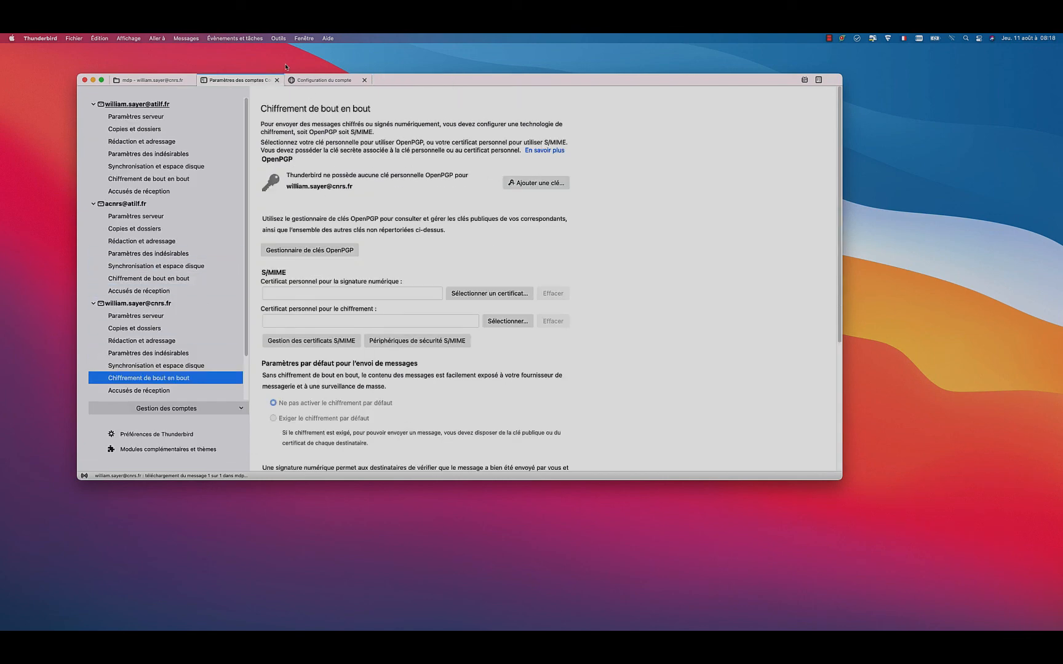
click(362, 84)
click(364, 80)
Step: Select the personal CNRS certificate for S/MIME digital signing, and use the same certificate for encrypting and decrypting messages
click(480, 294)
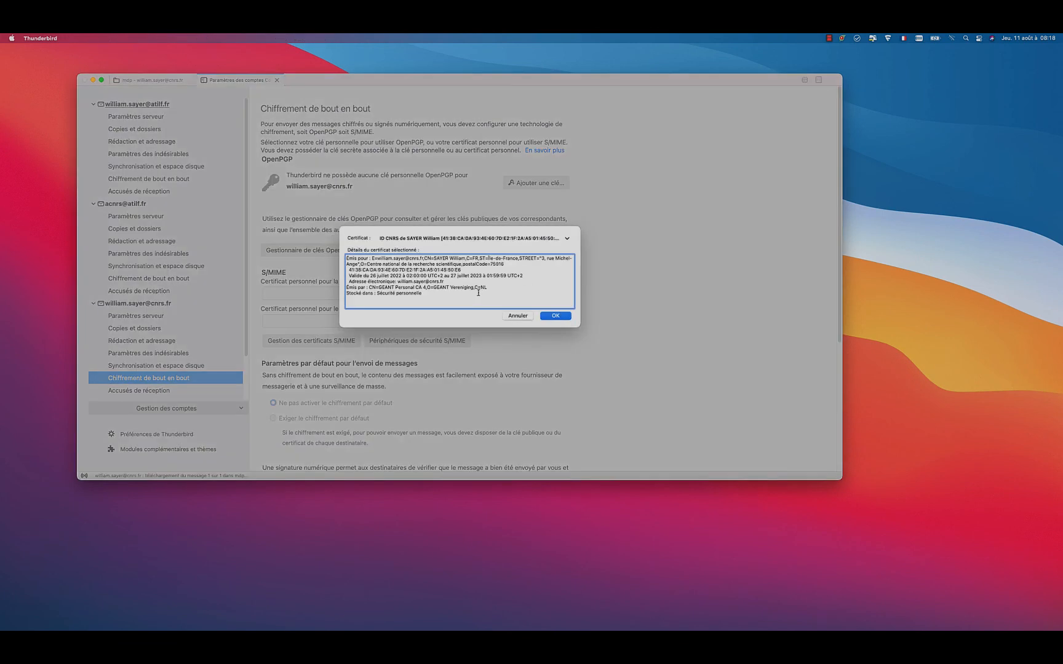
click(555, 317)
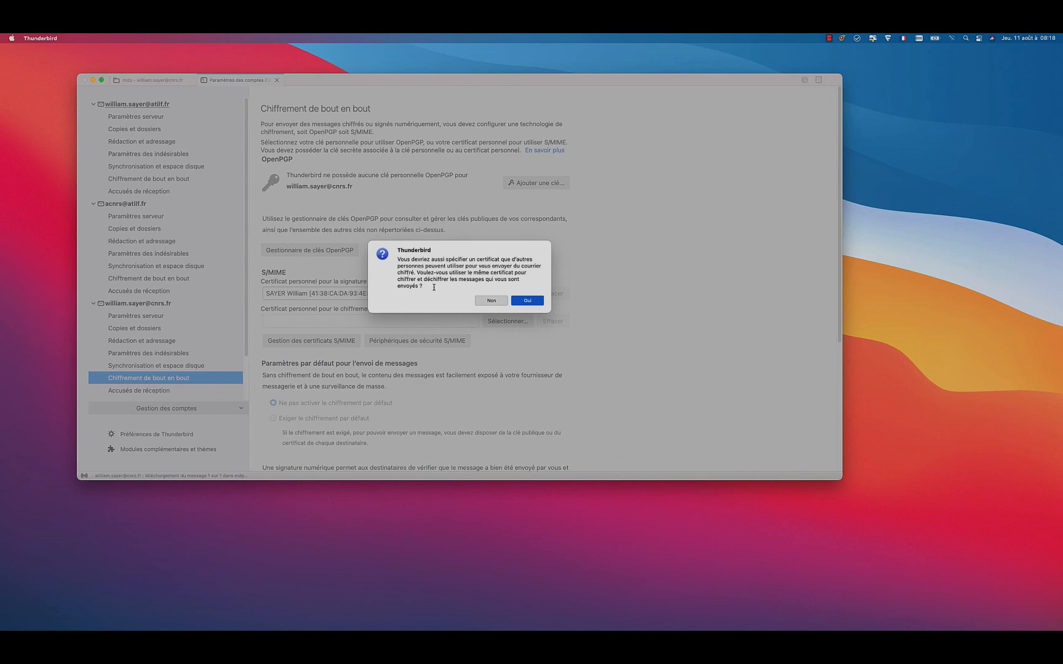
click(535, 303)
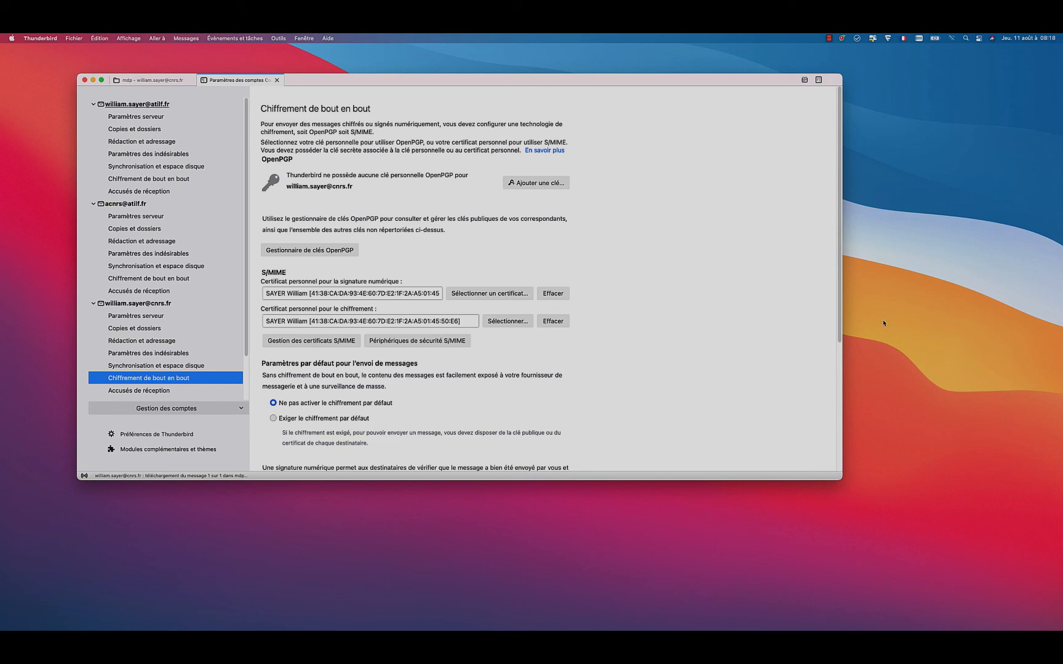
scroll(837, 323, down, 5)
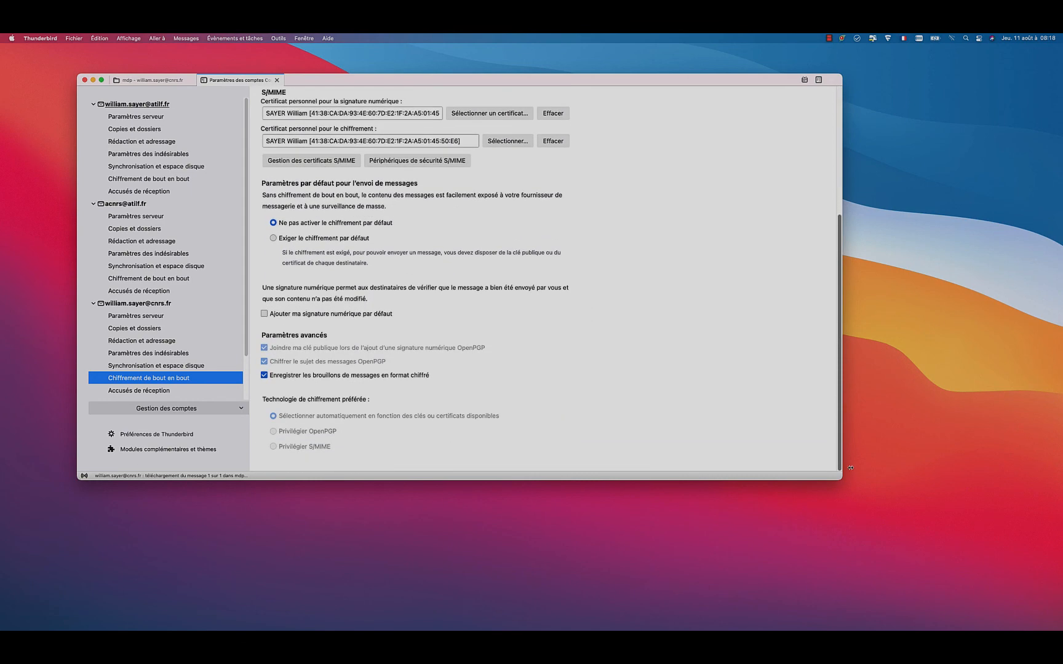
scroll(841, 334, up, 4)
scroll(840, 334, up, 2)
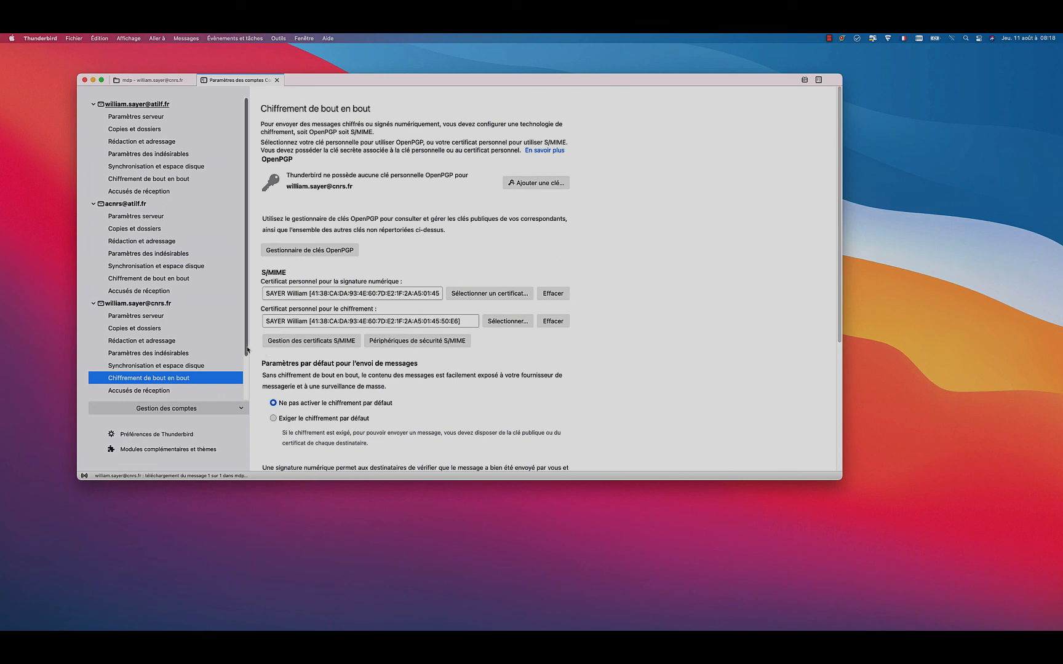
drag(247, 350, 251, 392)
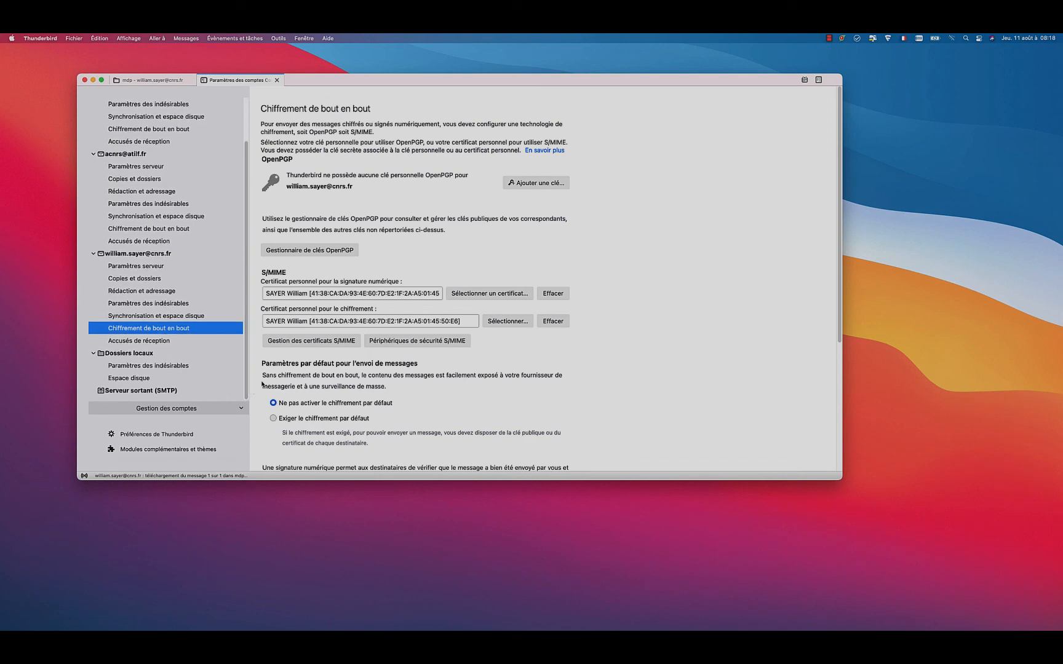